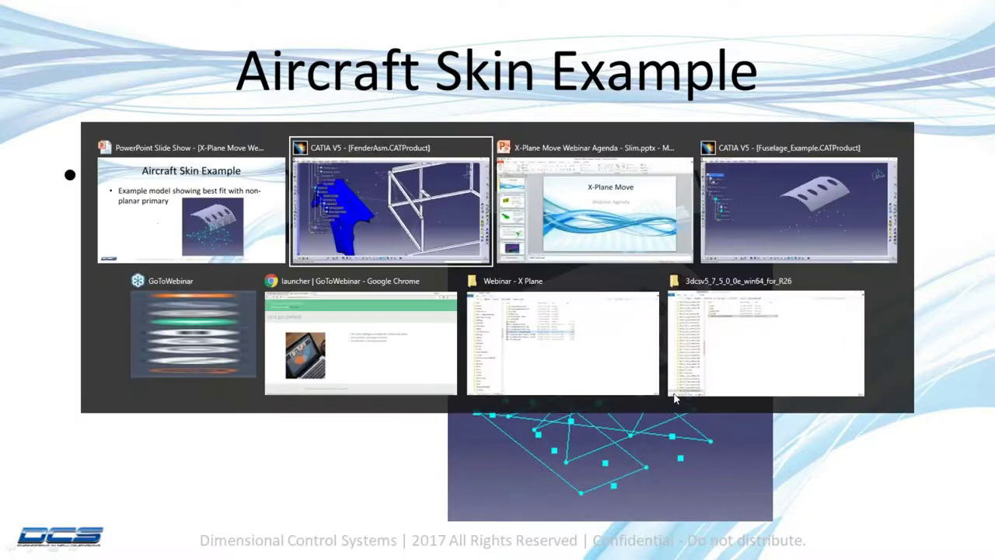
Switch to the Fuselage_Example.CATProduct document and orient the view on the skin and fixture
{"action": "left_click", "coordinate": [211, 20]}
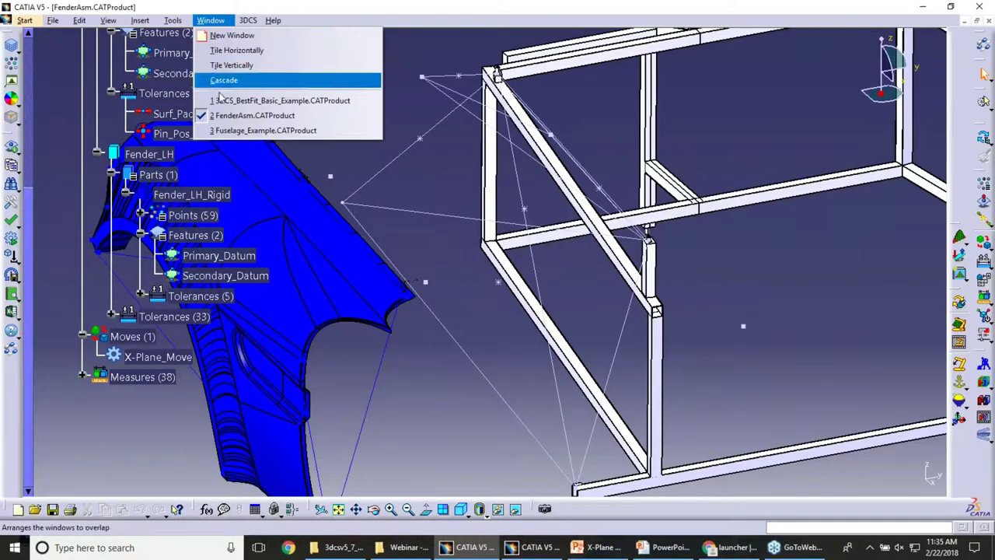
{"action": "left_click", "coordinate": [233, 130]}
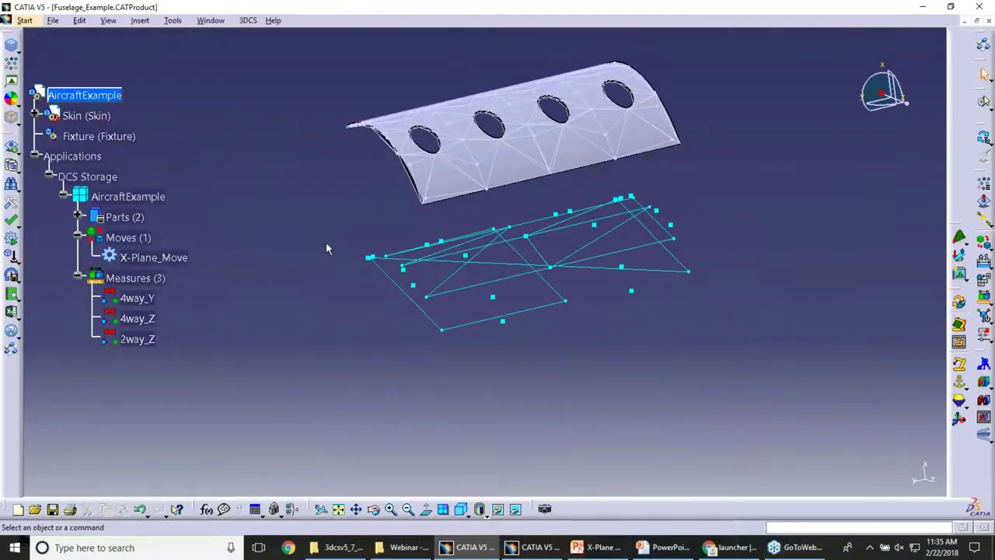
{"action": "middle_click_drag", "start_coordinate": [303, 272], "coordinate": [421, 220]}
{"action": "middle_click_drag", "start_coordinate": [360, 275], "coordinate": [336, 315]}
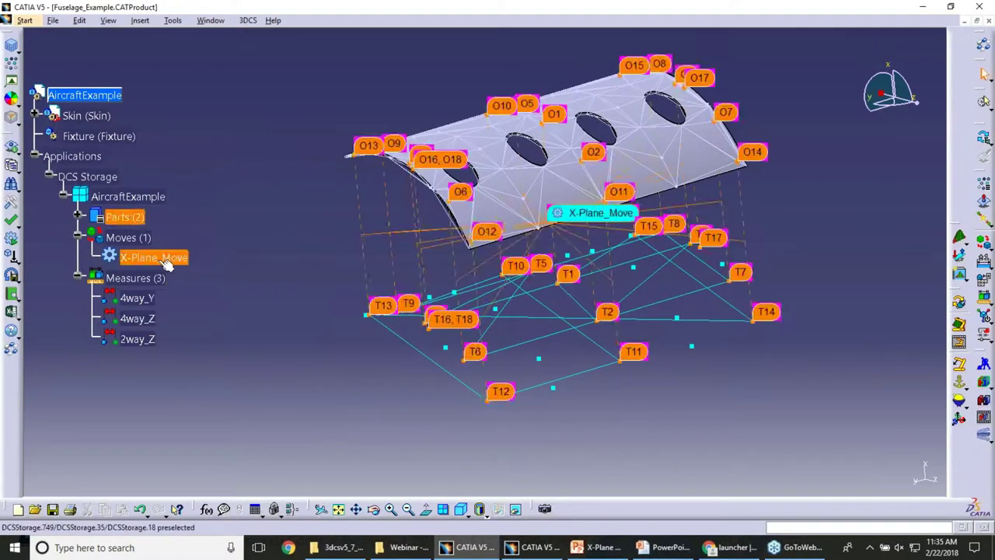
Select the X-Plane_Move and examine its target points and direction vectors along the fixture
{"action": "left_click", "coordinate": [167, 258]}
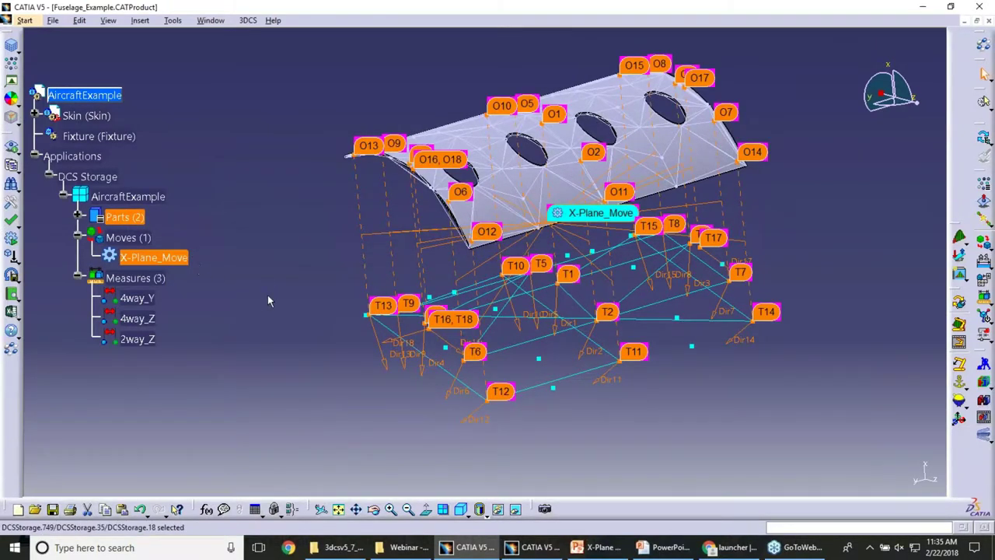
{"action": "middle_click_drag", "start_coordinate": [268, 295], "coordinate": [339, 191]}
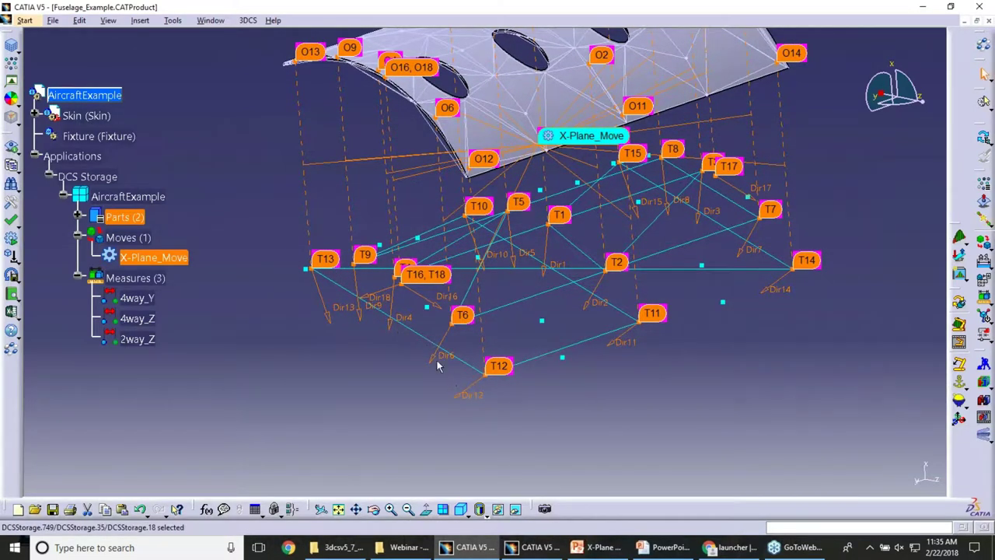
{"action": "middle_click_drag", "start_coordinate": [352, 349], "coordinate": [361, 409]}
{"action": "middle_click_drag", "start_coordinate": [337, 226], "coordinate": [409, 183]}
{"action": "middle_click_drag", "start_coordinate": [404, 306], "coordinate": [429, 233]}
{"action": "middle_click_drag", "start_coordinate": [435, 307], "coordinate": [470, 132]}
{"action": "middle_click_drag", "start_coordinate": [468, 319], "coordinate": [474, 418]}
{"action": "middle_click_drag", "start_coordinate": [639, 284], "coordinate": [400, 351]}
{"action": "mouse_move", "coordinate": [612, 295]}
{"action": "middle_mouse_down"}
{"action": "mouse_move", "coordinate": [492, 344]}
{"action": "mouse_move", "coordinate": [542, 283]}
{"action": "middle_mouse_up"}
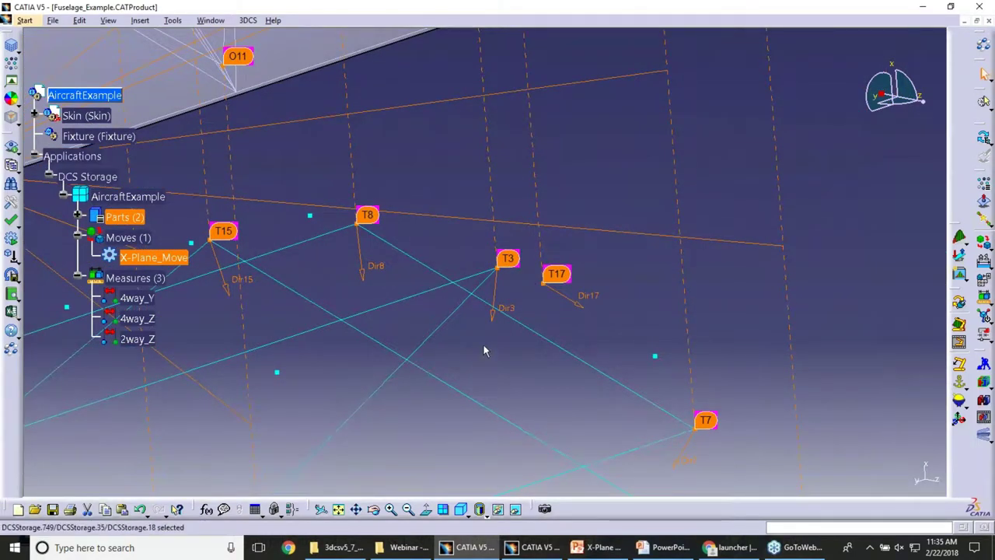
{"action": "middle_click_drag", "start_coordinate": [484, 351], "coordinate": [575, 392]}
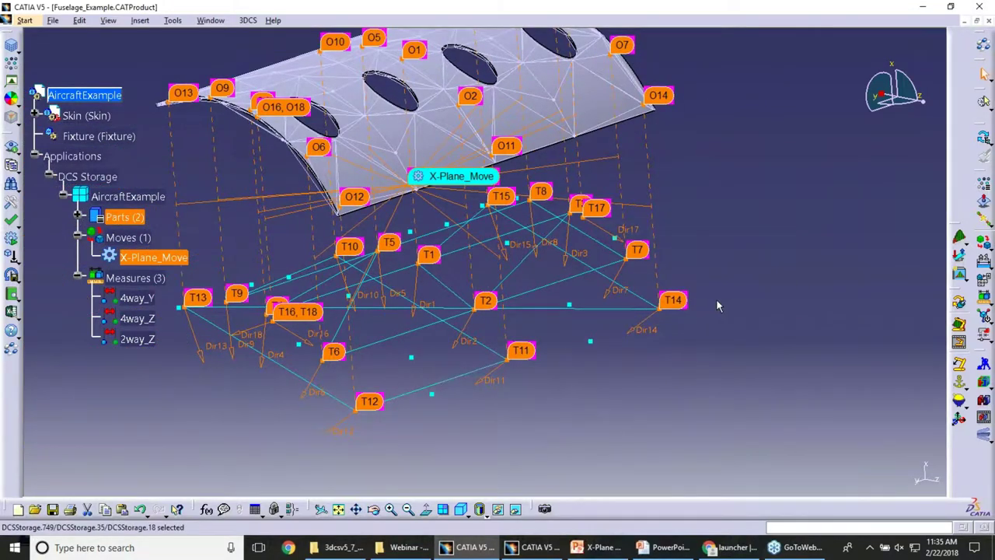
Try a nominal build of the skin on the fixture, and separate the parts again
{"action": "left_click", "coordinate": [984, 381]}
{"action": "middle_click_drag", "start_coordinate": [447, 307], "coordinate": [584, 319]}
{"action": "left_click", "coordinate": [984, 382]}
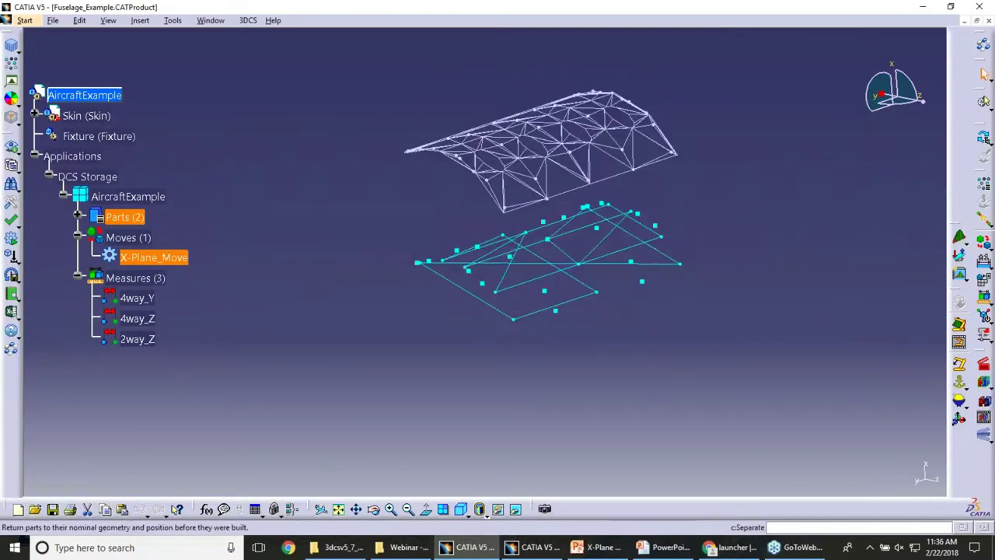
{"action": "left_click", "coordinate": [983, 365]}
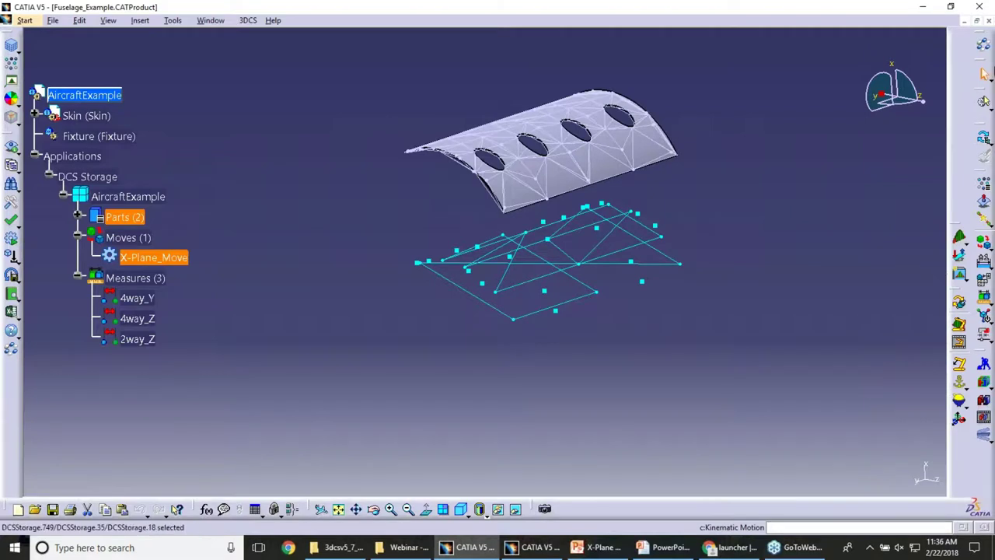
{"action": "left_click", "coordinate": [976, 21]}
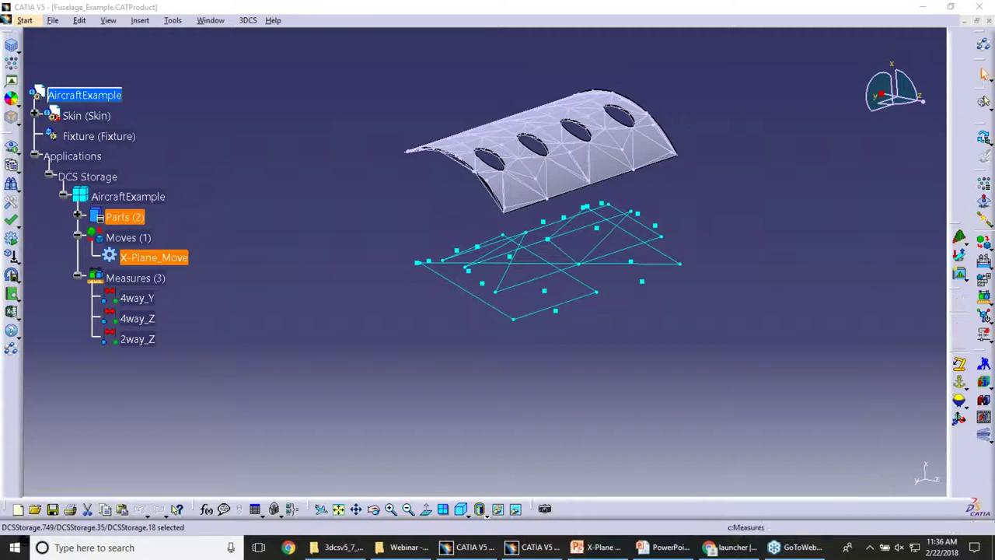
{"action": "left_click", "coordinate": [984, 140]}
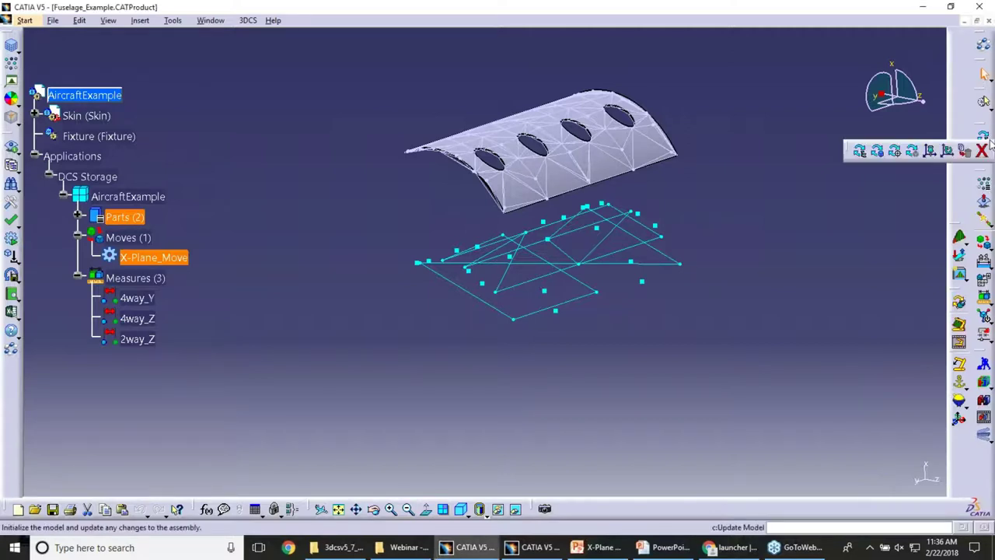
{"action": "left_click", "coordinate": [900, 152]}
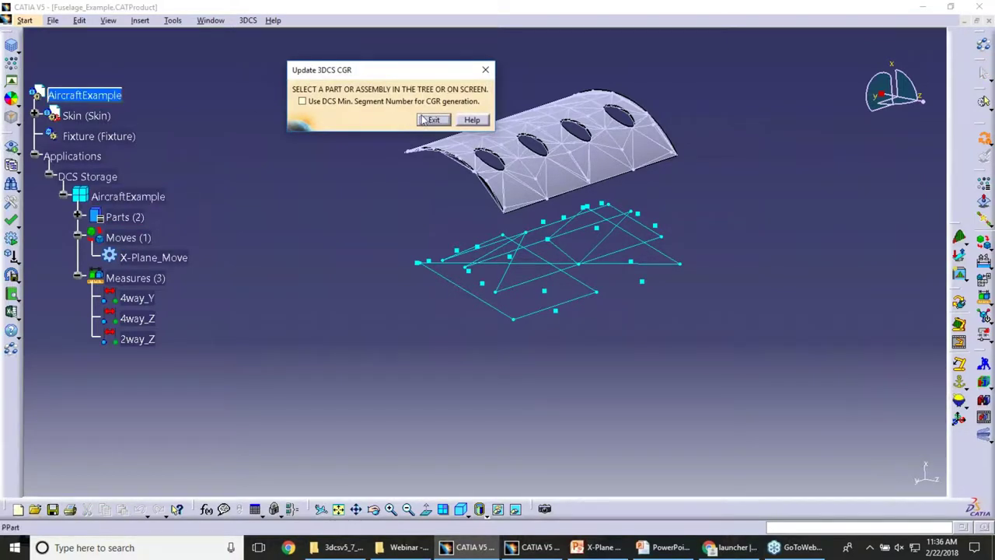
{"action": "left_click", "coordinate": [430, 120]}
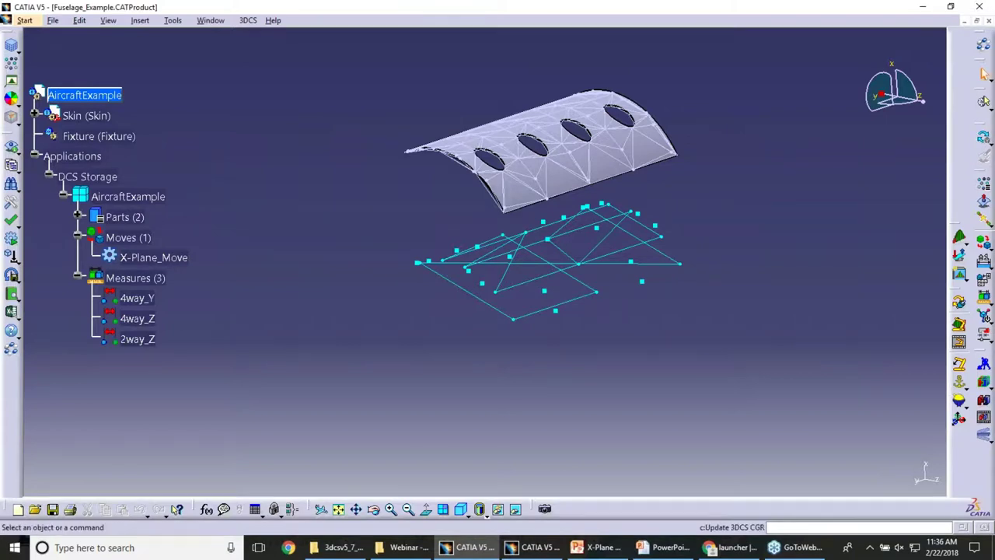
Update the 3DCS model and assemble the skin onto the fixture with a nominal build
{"action": "left_click", "coordinate": [984, 140]}
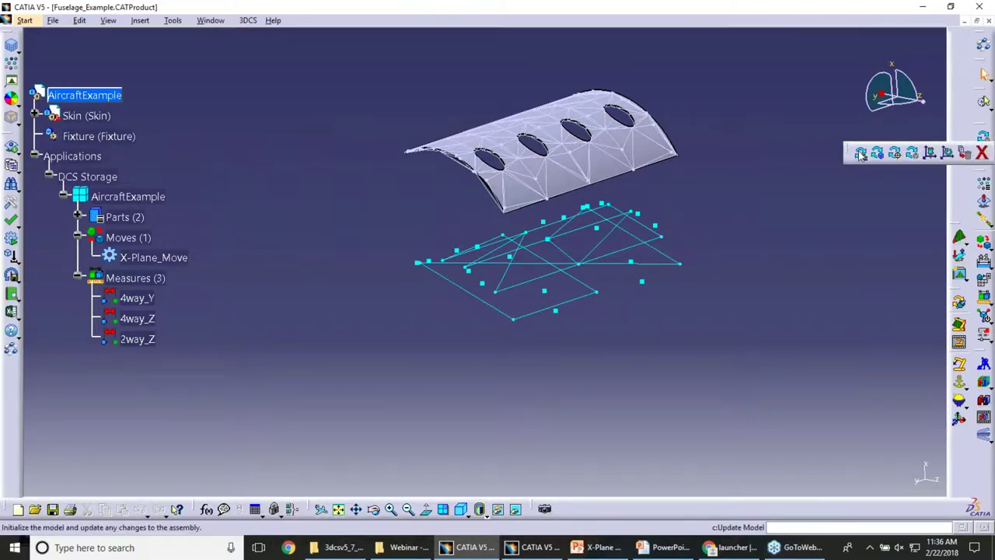
{"action": "left_click", "coordinate": [857, 154]}
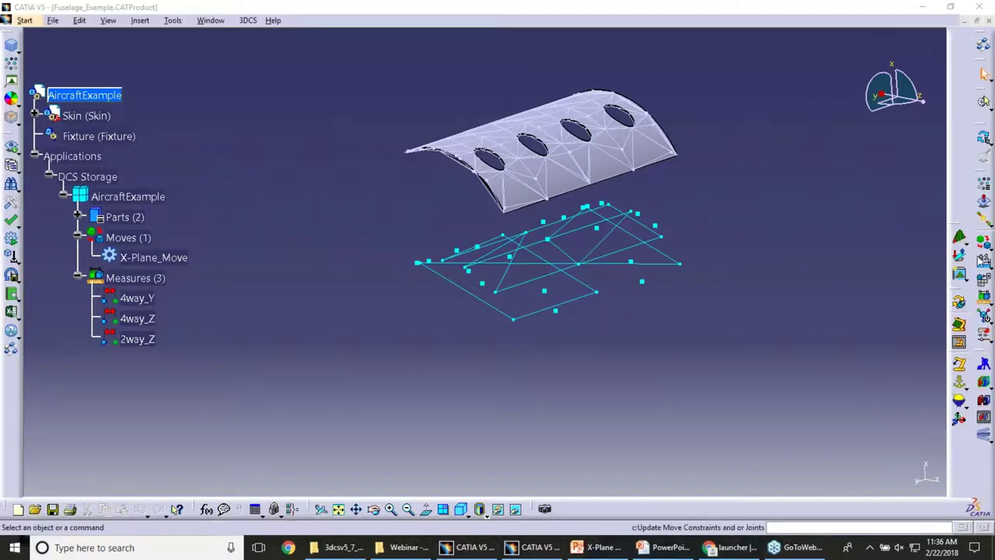
{"action": "left_click", "coordinate": [981, 364]}
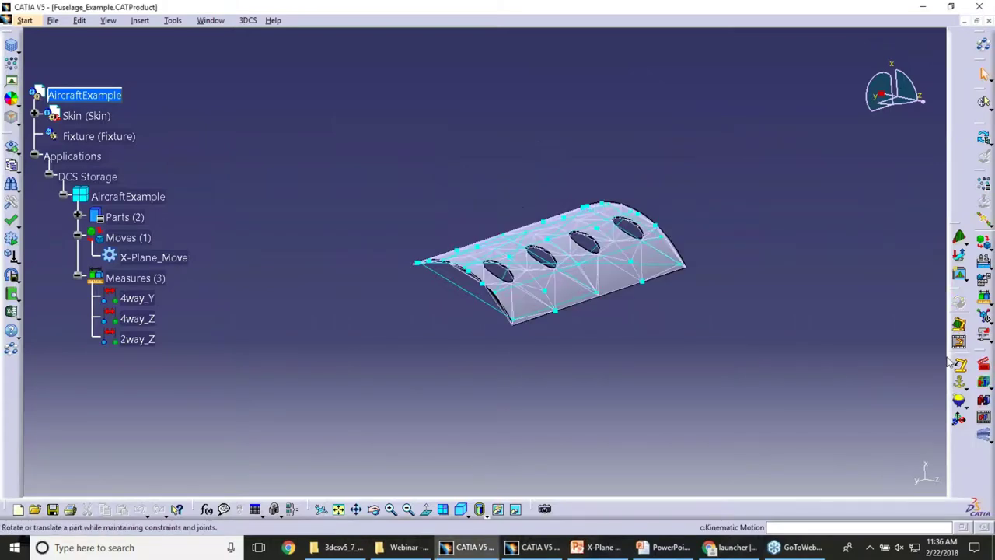
Run the Deviate simulation while watching the skin's curved end near the first hole, and close it
{"action": "middle_click_drag", "start_coordinate": [573, 320], "coordinate": [544, 241]}
{"action": "middle_click_drag", "start_coordinate": [719, 353], "coordinate": [823, 331]}
{"action": "left_click", "coordinate": [983, 101]}
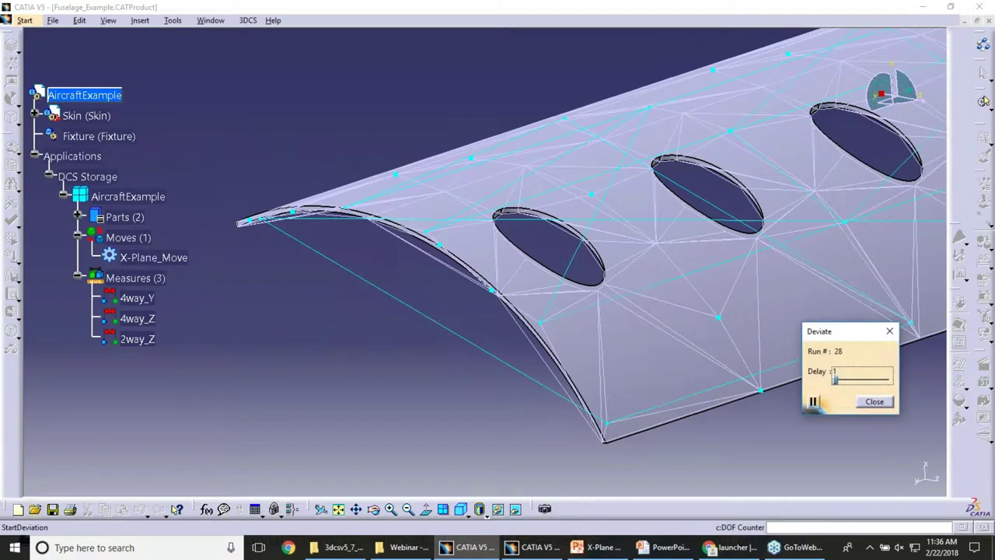
{"action": "middle_click_drag", "start_coordinate": [496, 280], "coordinate": [544, 249]}
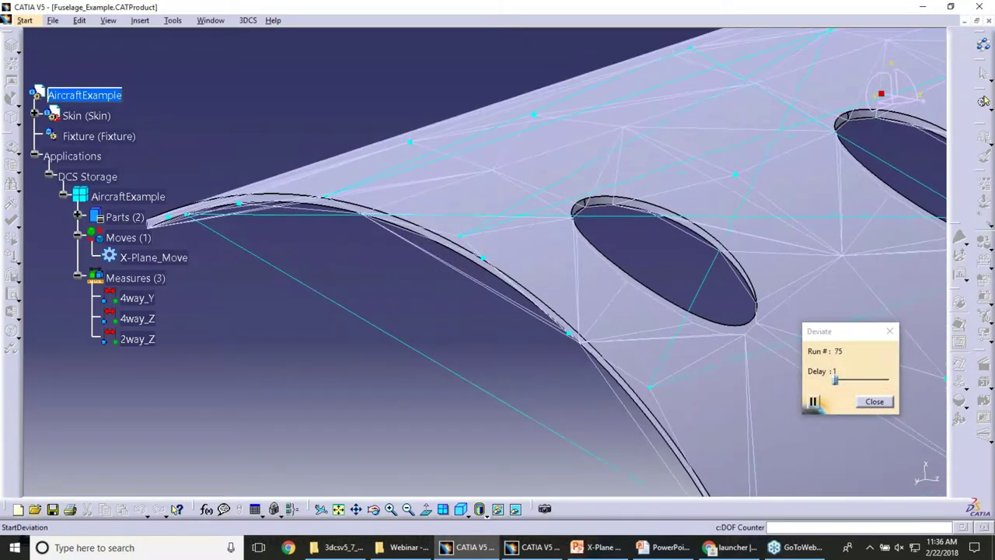
{"action": "middle_click_drag", "start_coordinate": [467, 287], "coordinate": [522, 268]}
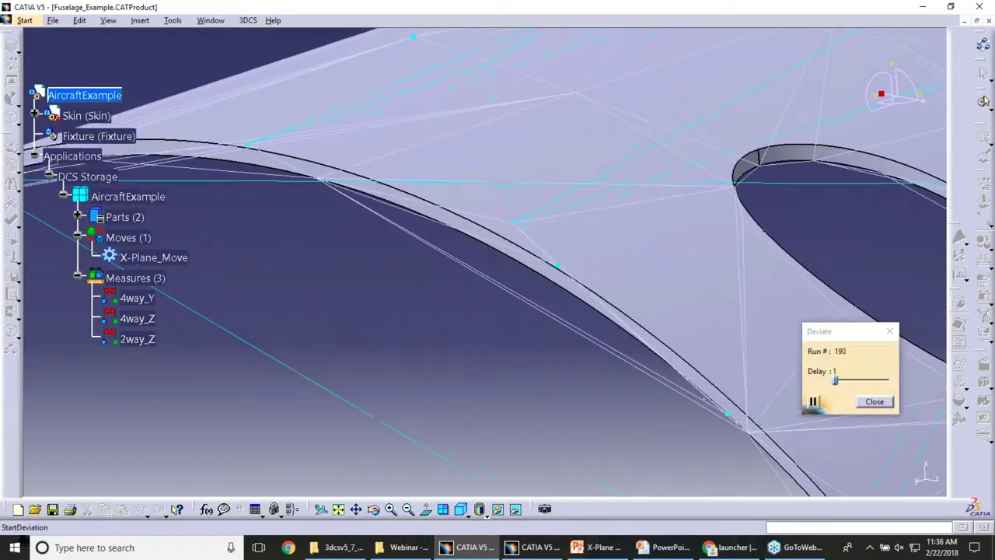
{"action": "left_click", "coordinate": [874, 401]}
Select the X-Plane_Move and inspect its directions at the 4-way locator point on the skin's curved edge
{"action": "left_click", "coordinate": [160, 257]}
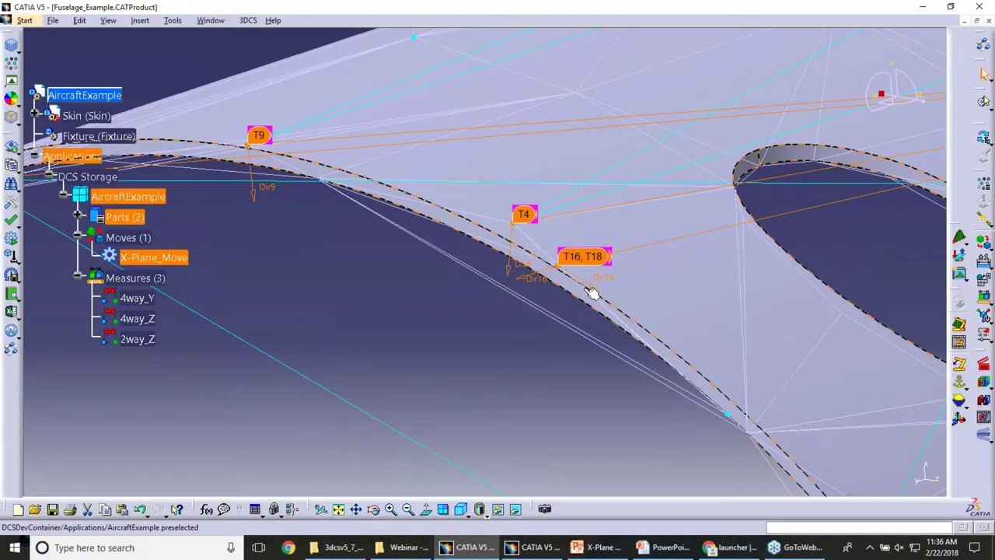
{"action": "middle_click_drag", "start_coordinate": [564, 278], "coordinate": [558, 304]}
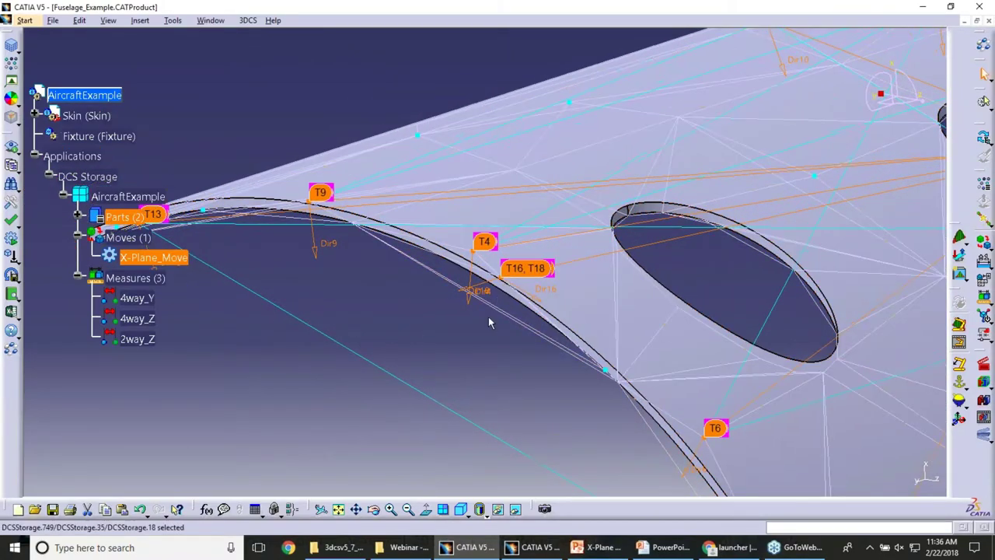
{"action": "middle_click_drag", "start_coordinate": [492, 324], "coordinate": [503, 274]}
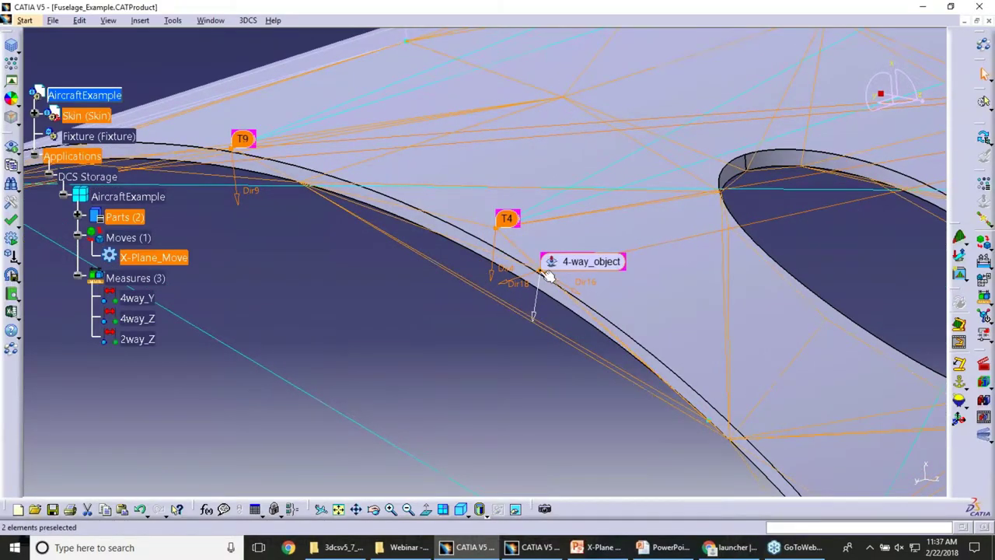
{"action": "middle_click_drag", "start_coordinate": [506, 327], "coordinate": [509, 351]}
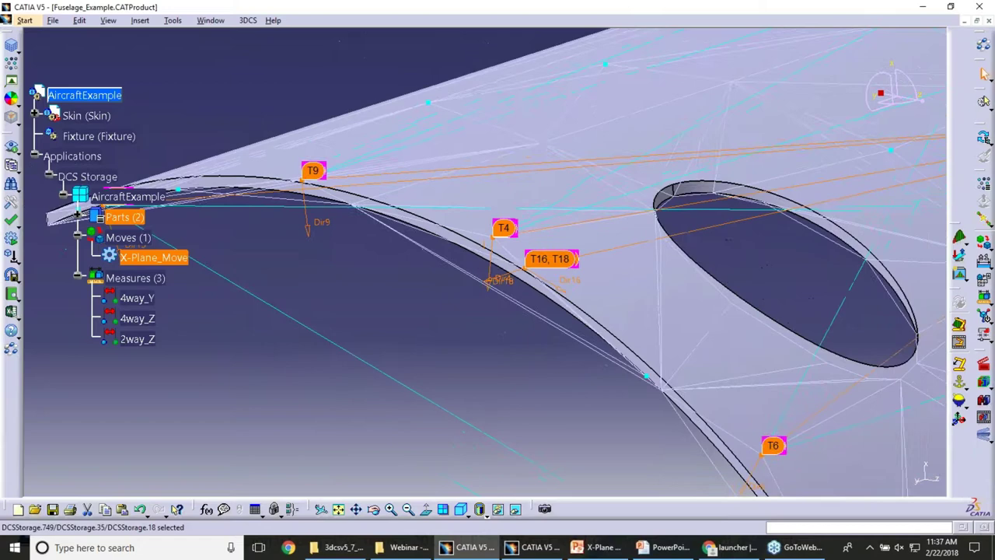
Return the assembly to its nominal build and highlight the 2way_Z measure at the skin's far end
{"action": "left_click", "coordinate": [987, 385]}
{"action": "mouse_move", "coordinate": [493, 329]}
{"action": "middle_mouse_down"}
{"action": "mouse_move", "coordinate": [480, 299]}
{"action": "mouse_move", "coordinate": [479, 335]}
{"action": "middle_mouse_up"}
{"action": "left_click", "coordinate": [985, 383]}
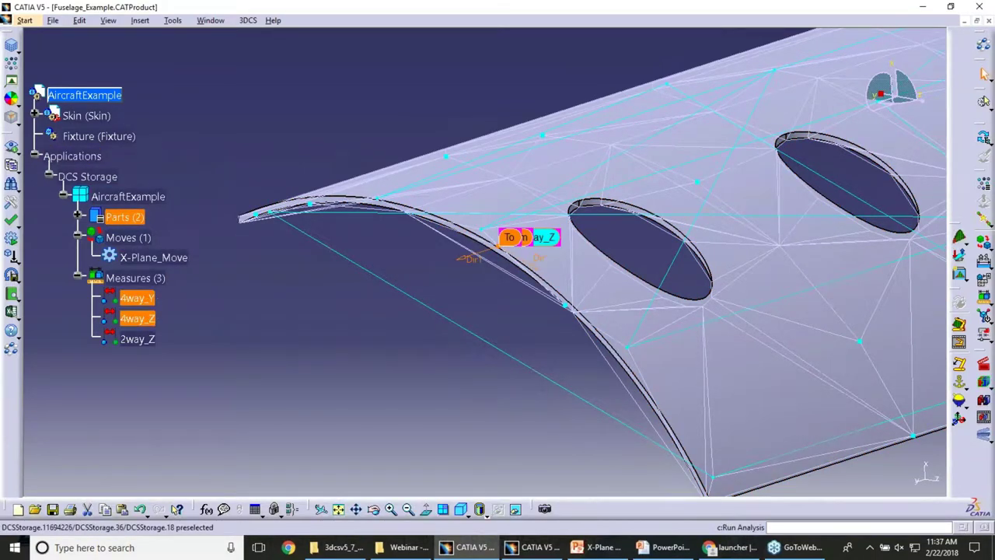
{"action": "left_click", "coordinate": [137, 339]}
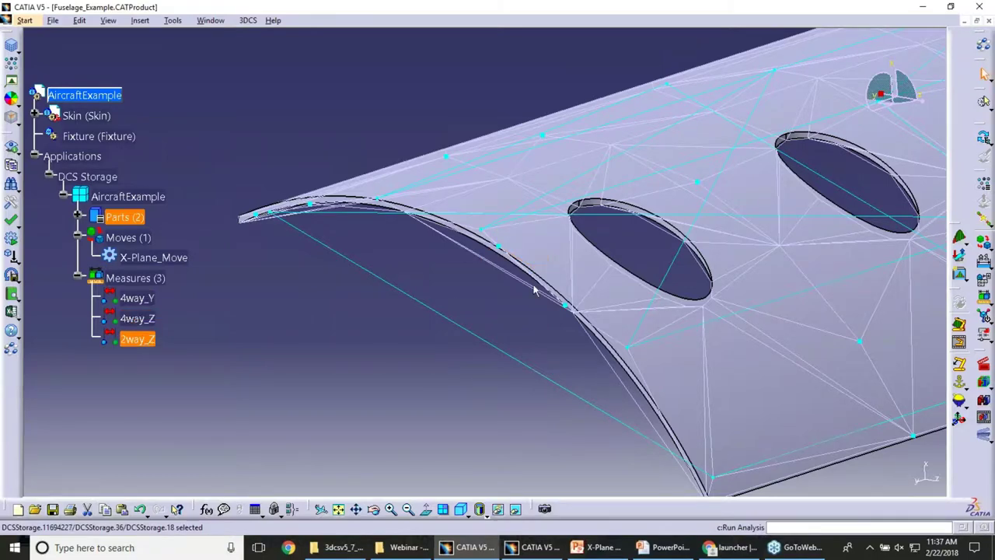
{"action": "middle_click_drag", "start_coordinate": [607, 279], "coordinate": [79, 399]}
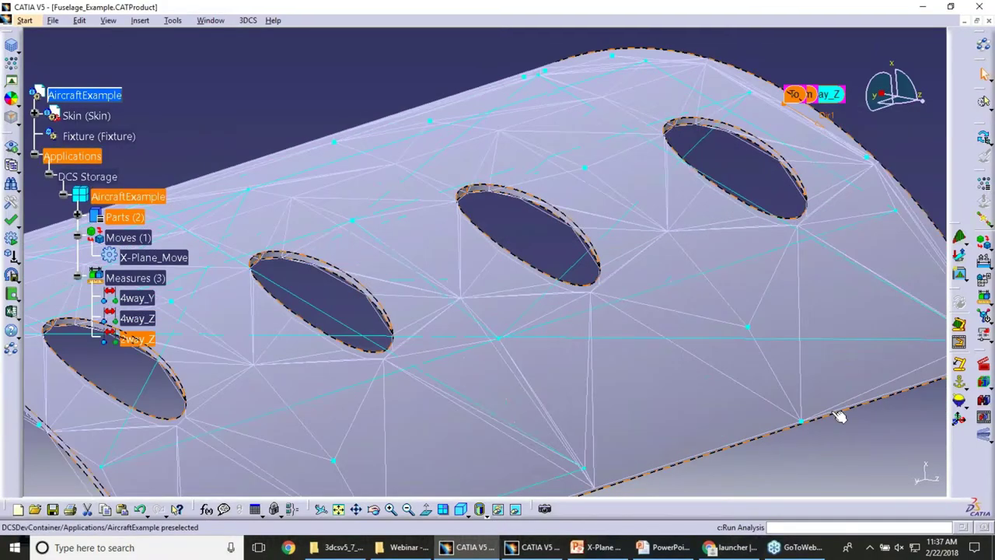
Rebuild the assembly nominally and run the Monte Carlo and HLM sensitivity analysis with 2000 runs
{"action": "left_click", "coordinate": [984, 382]}
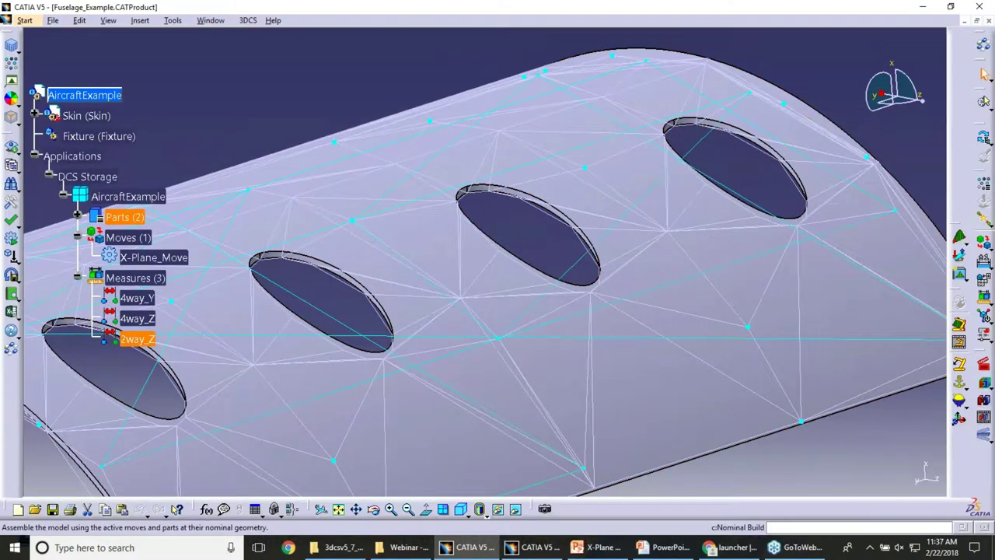
{"action": "left_click", "coordinate": [960, 238]}
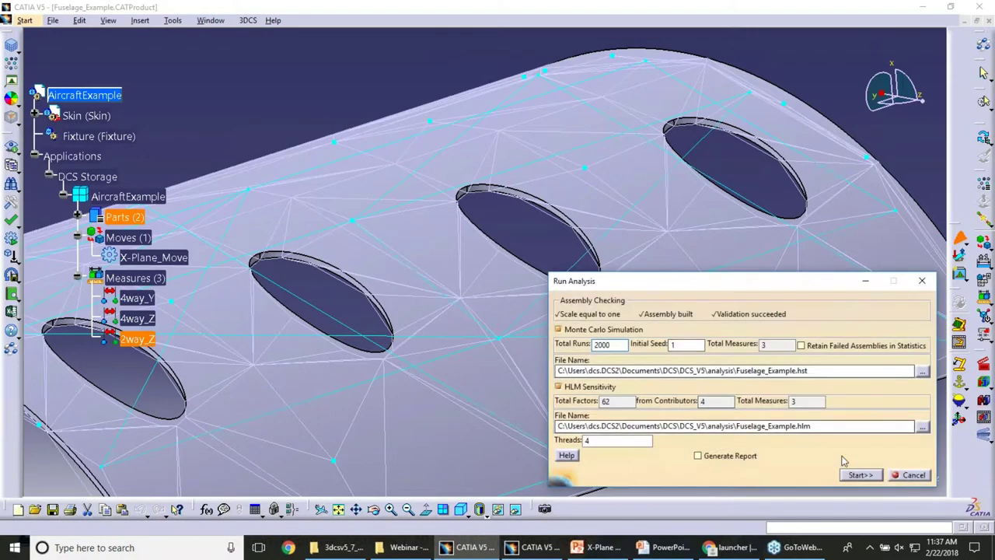
{"action": "left_click", "coordinate": [858, 475]}
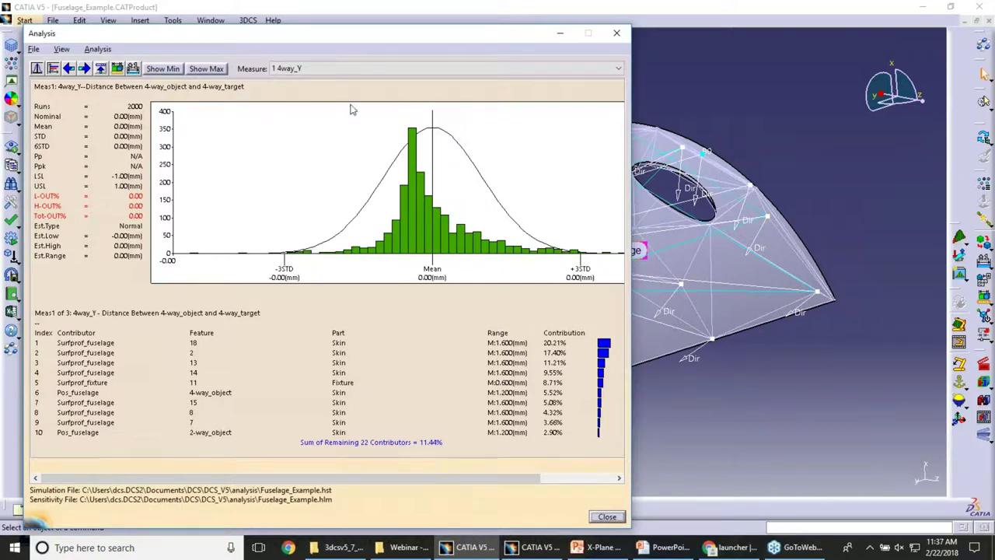
Review the analysis histograms and contributors for the 4way_Z and 2way_Z measures, and close the results
{"action": "left_click", "coordinate": [346, 68]}
{"action": "left_click", "coordinate": [342, 86]}
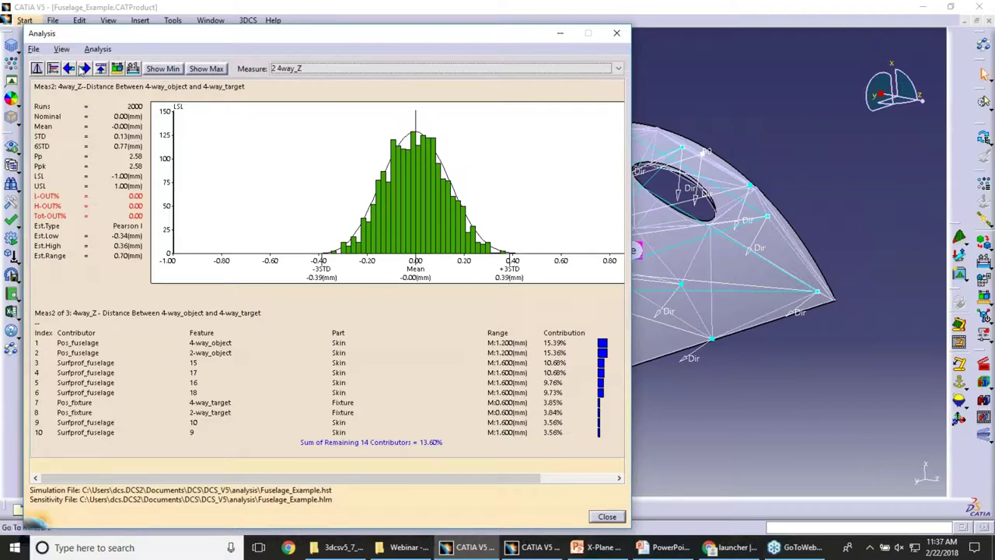
{"action": "left_click", "coordinate": [70, 68]}
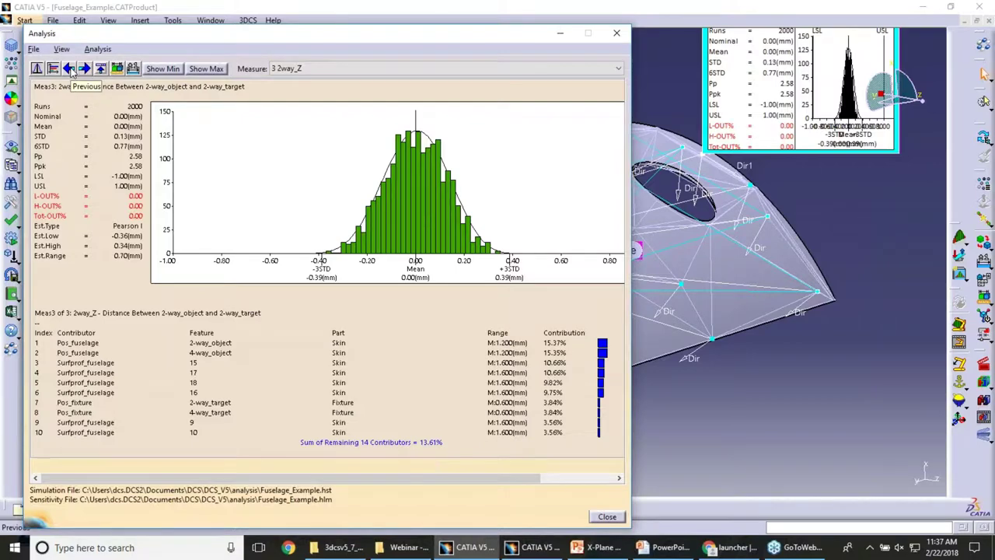
{"action": "left_click", "coordinate": [70, 69]}
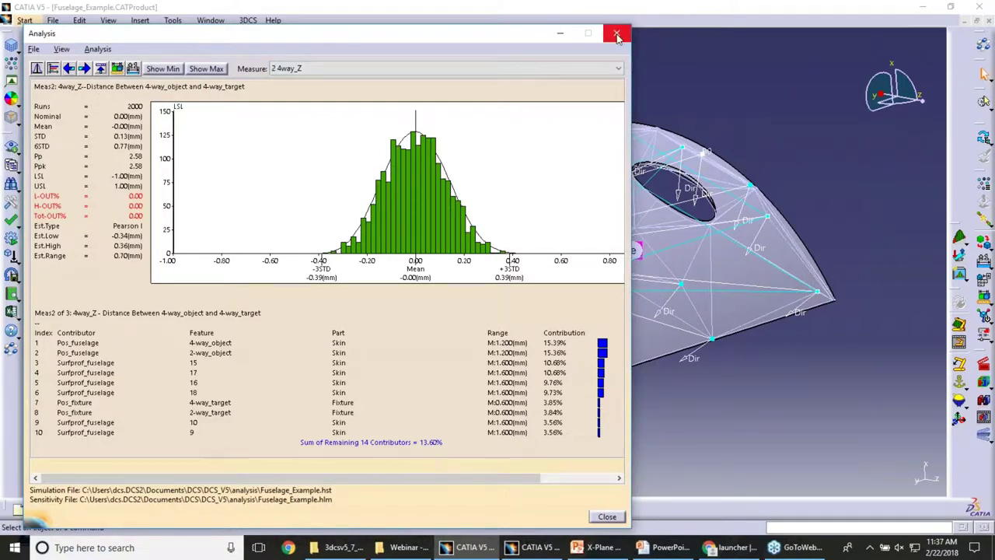
{"action": "left_click", "coordinate": [617, 36]}
Open the X-Plane_Move for editing and display its additional user-routine constants
{"action": "middle_click_drag", "start_coordinate": [374, 164], "coordinate": [476, 150]}
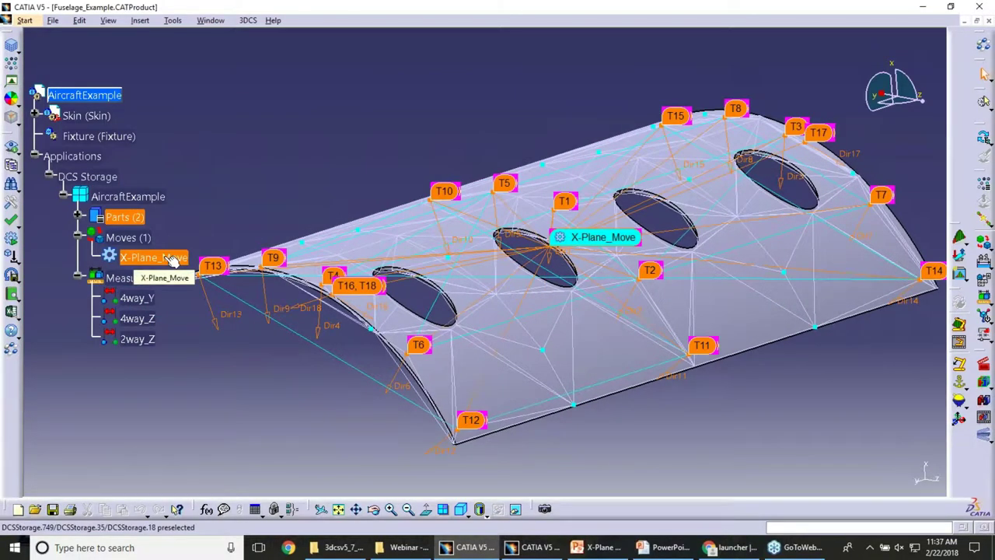
{"action": "double_click", "coordinate": [172, 261]}
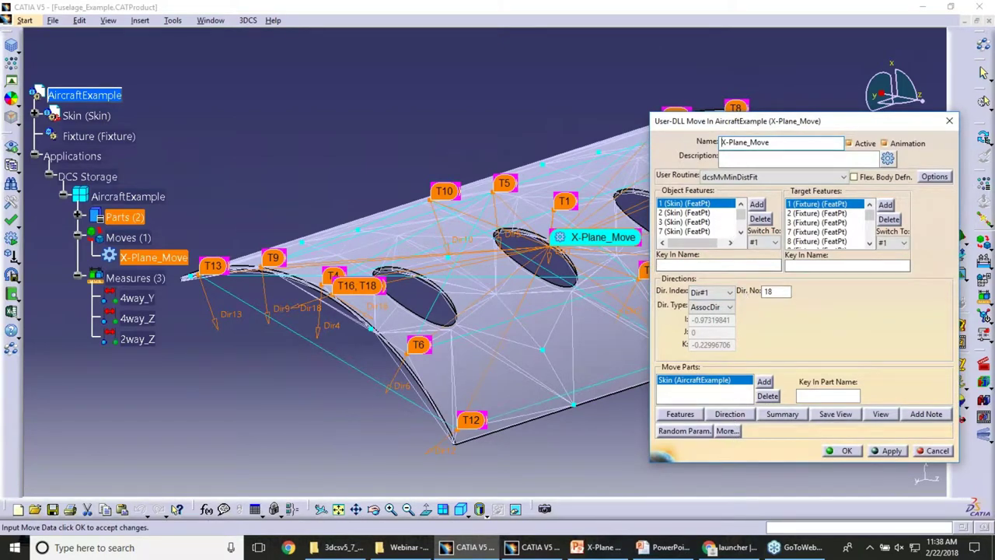
{"action": "left_click", "coordinate": [726, 431]}
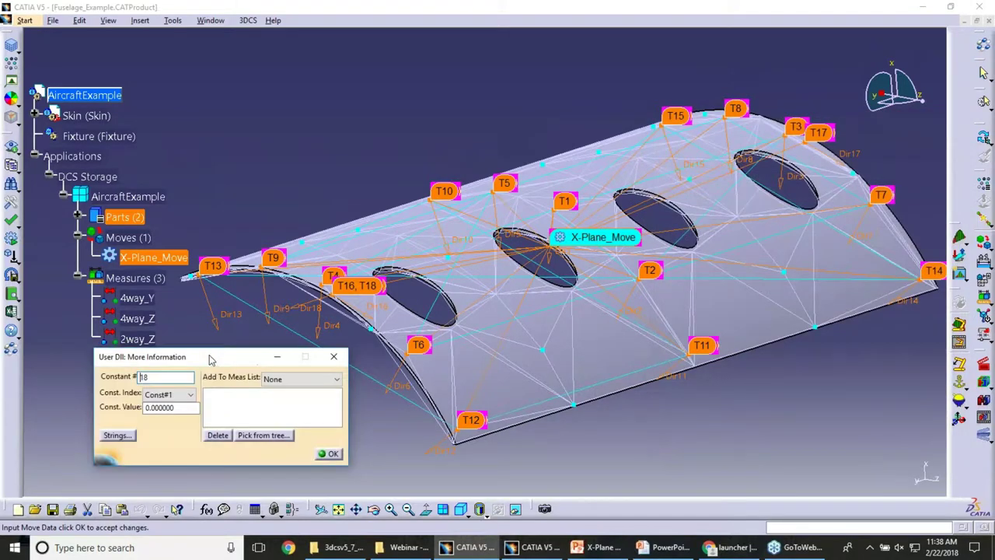
{"action": "left_click_drag", "start_coordinate": [210, 359], "coordinate": [229, 349]}
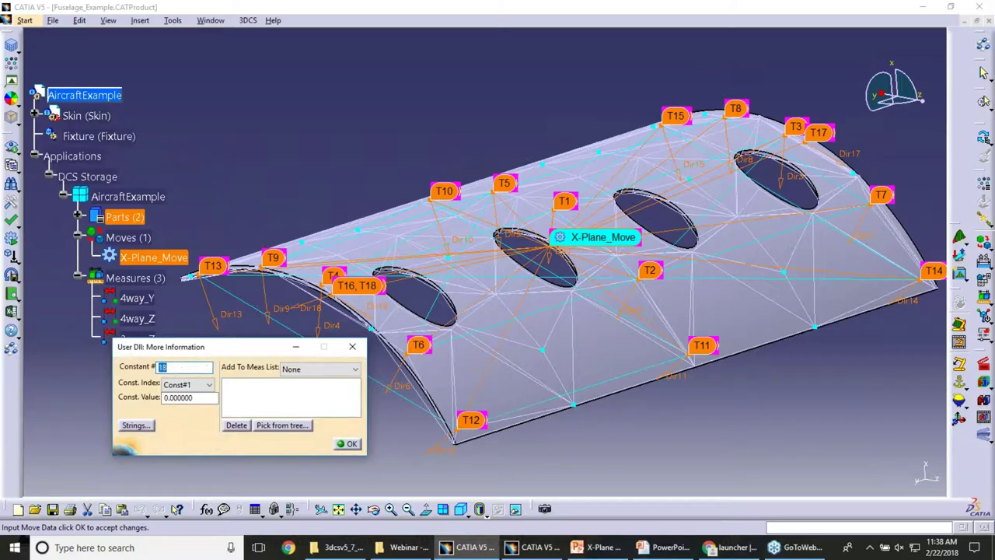
Set the move's constant Const#16 to 5000
{"action": "left_click", "coordinate": [204, 389]}
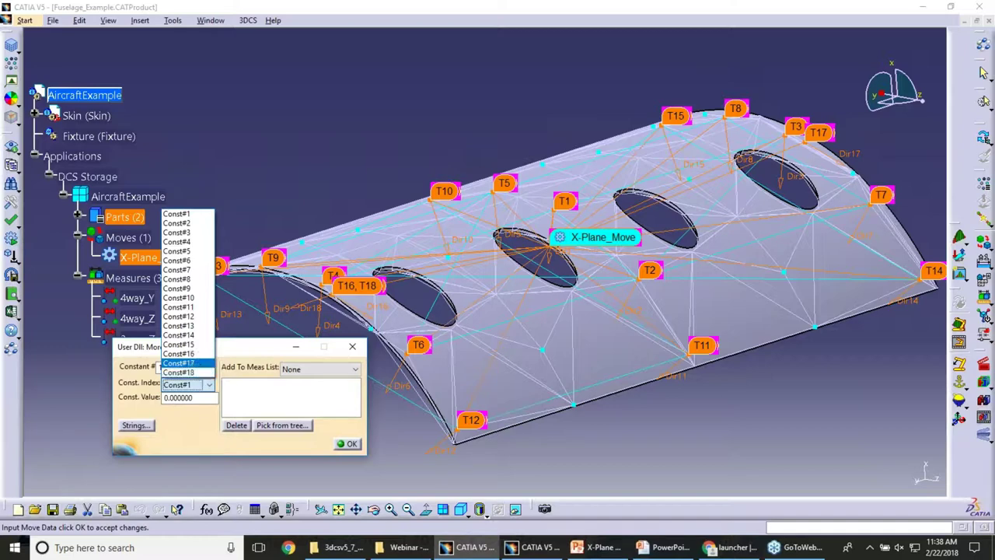
{"action": "left_click", "coordinate": [196, 358]}
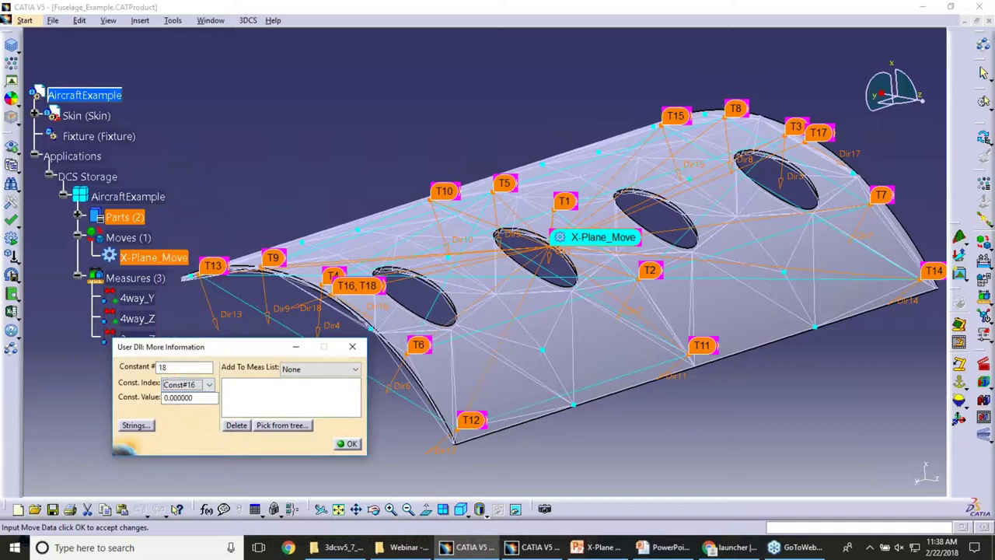
{"action": "left_click", "coordinate": [202, 398]}
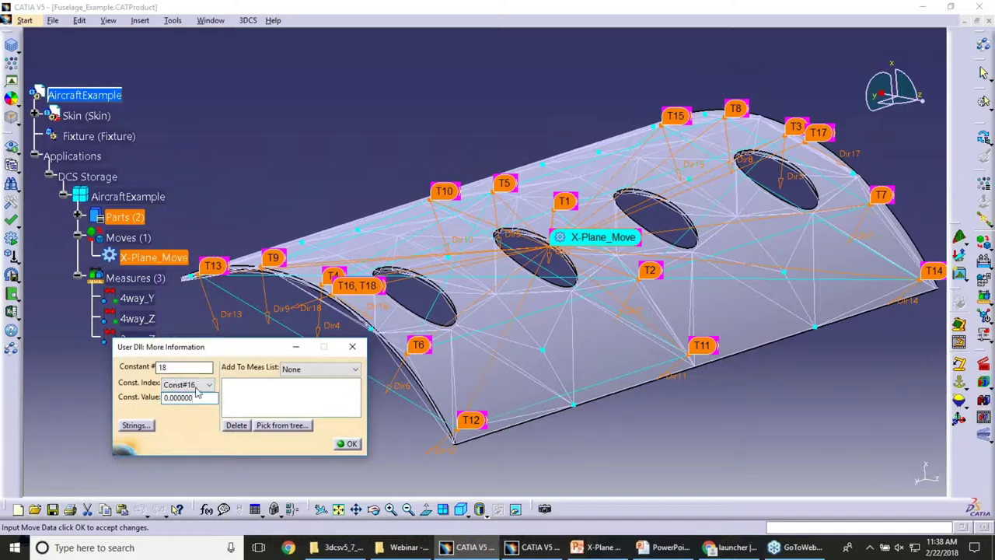
{"action": "left_click_drag", "start_coordinate": [199, 395], "coordinate": [149, 386]}
{"action": "type", "text": "2"}
{"action": "left_click_drag", "start_coordinate": [189, 398], "coordinate": [151, 404]}
{"action": "left_click_drag", "start_coordinate": [202, 347], "coordinate": [690, 327]}
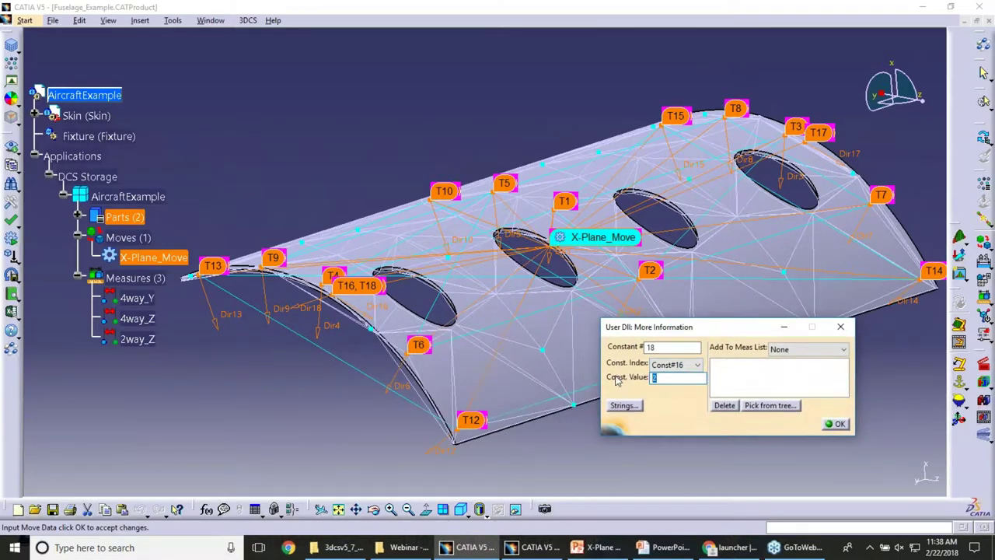
{"action": "type", "text": "5000"}
{"action": "key", "text": "Tab"}
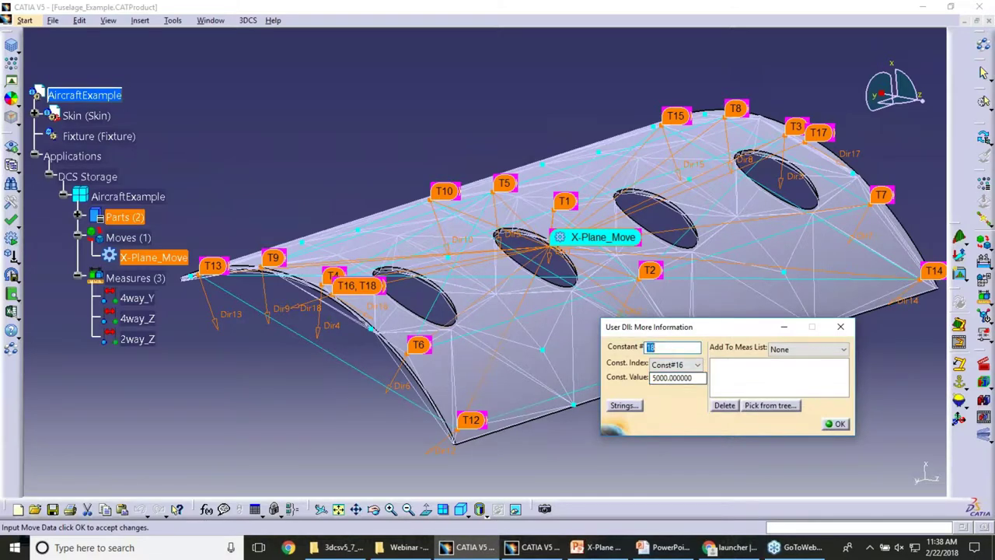
Check the value of Const#1 and set constant Const#17 to 5000
{"action": "left_click", "coordinate": [673, 377]}
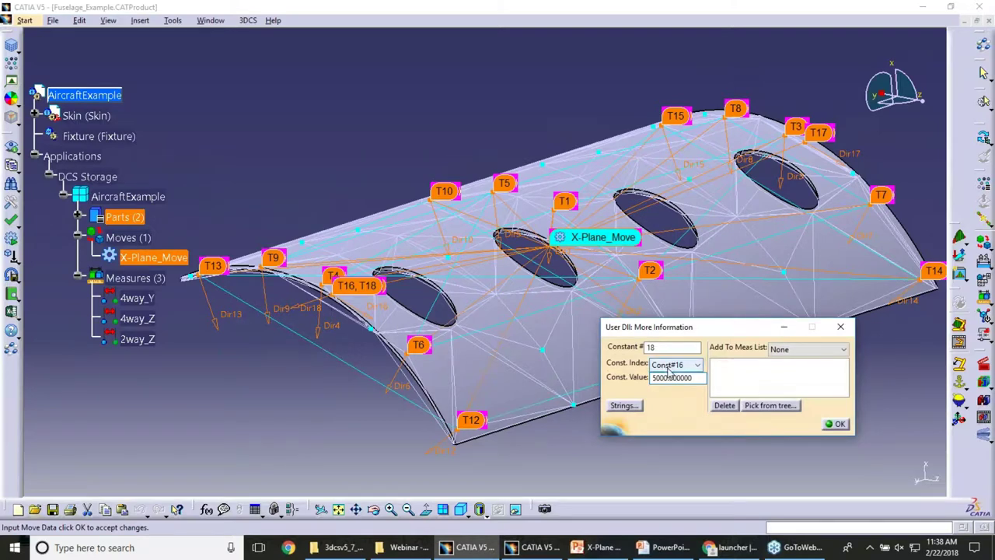
{"action": "left_click", "coordinate": [670, 368]}
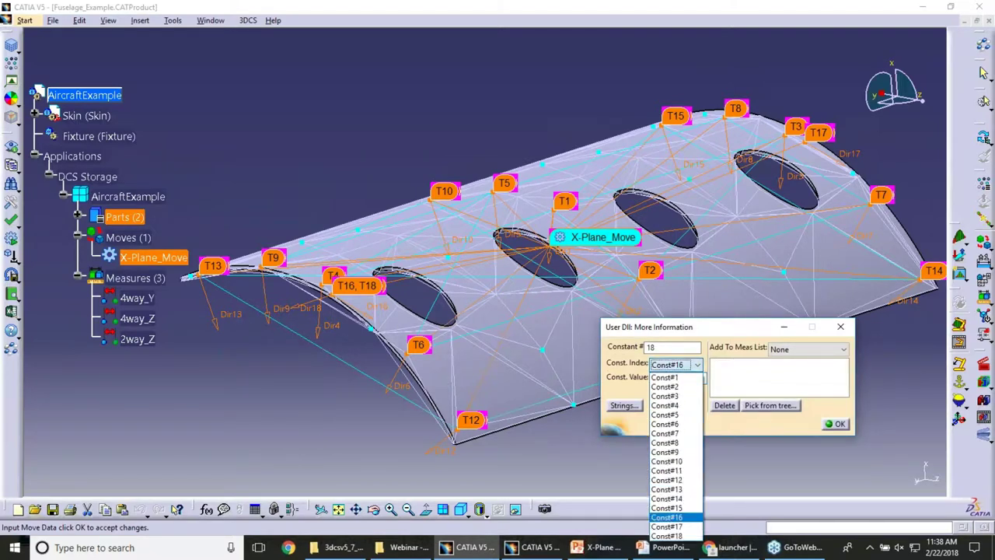
{"action": "left_click", "coordinate": [666, 379]}
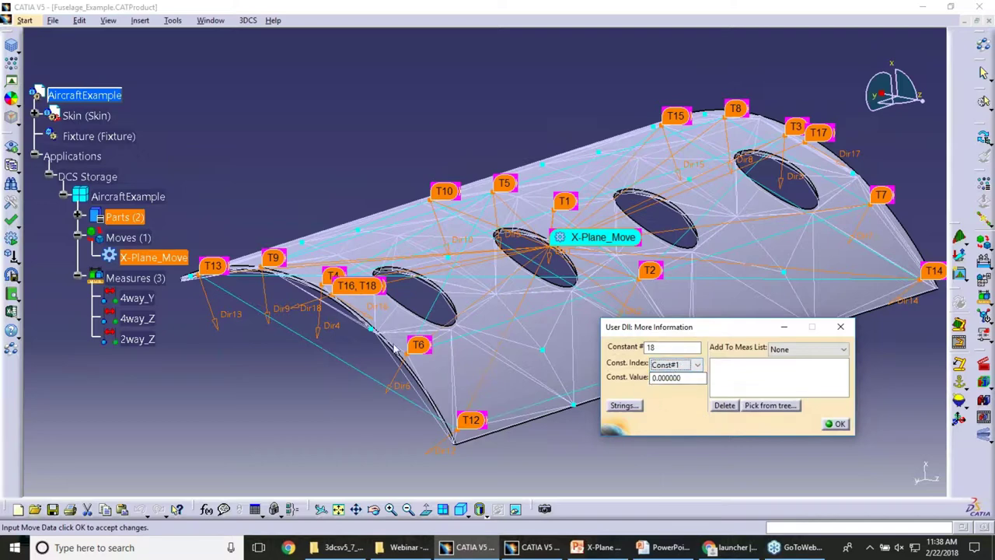
{"action": "left_click", "coordinate": [668, 369]}
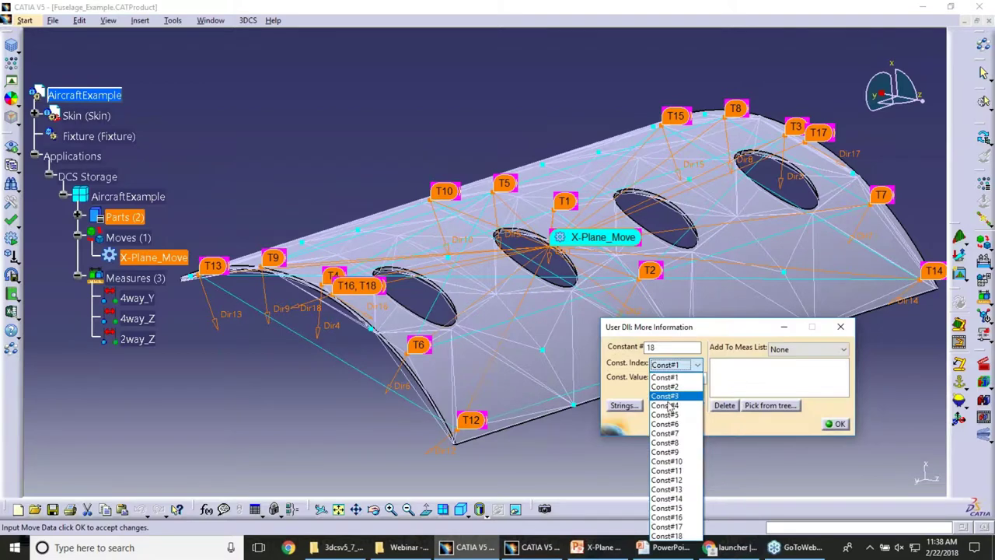
{"action": "left_click", "coordinate": [676, 535]}
{"action": "key", "text": "Tab"}
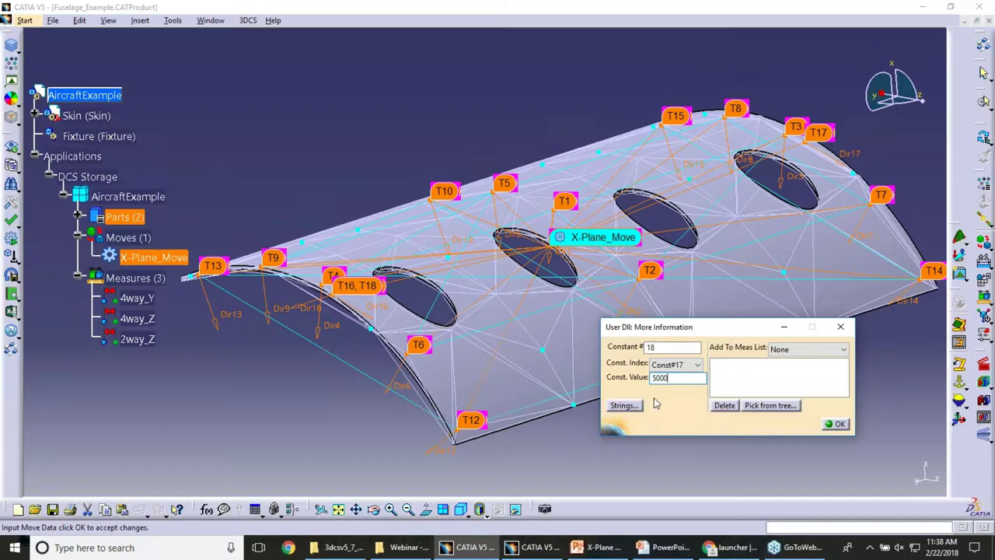
Set constant Const#18 to 5000 and accept the changes to the constants and the X-Plane_Move
{"action": "left_click", "coordinate": [674, 364]}
{"action": "left_click", "coordinate": [673, 542]}
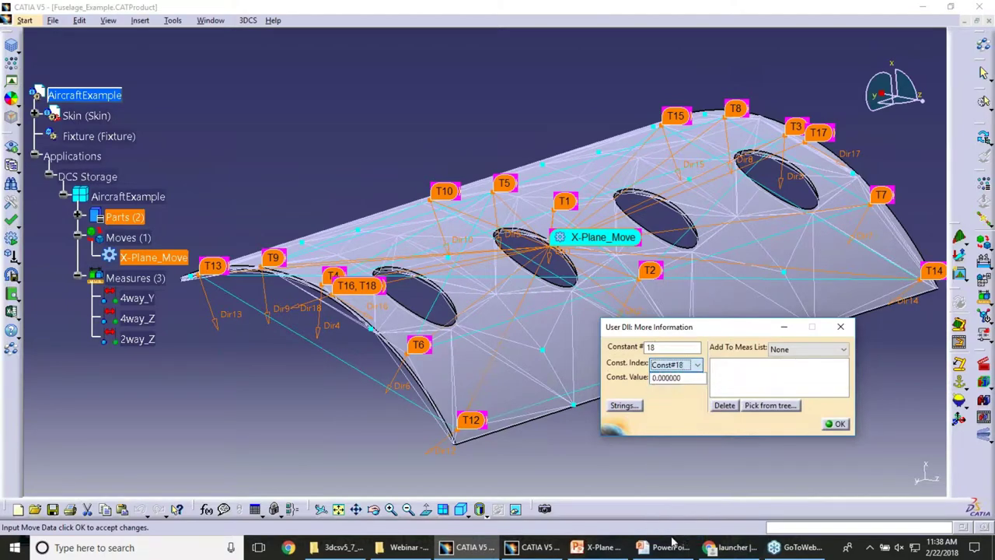
{"action": "key", "text": "Tab"}
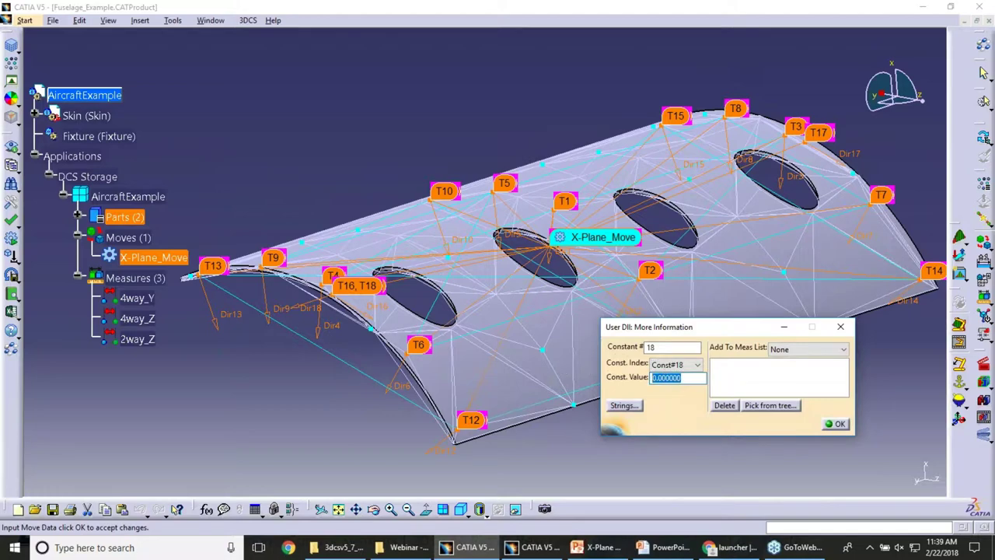
{"action": "type", "text": "5000"}
{"action": "double_click", "coordinate": [655, 347]}
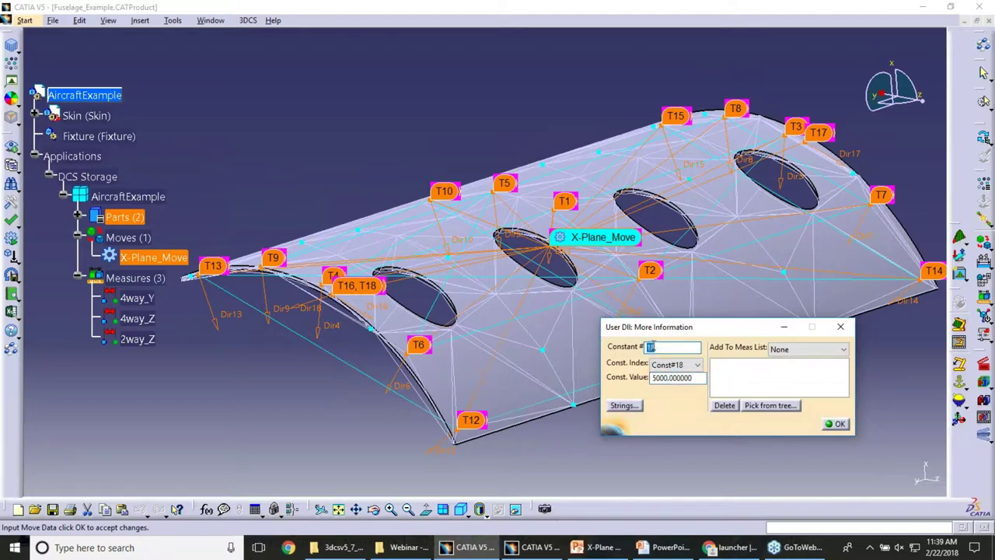
{"action": "left_click", "coordinate": [680, 371]}
{"action": "left_click", "coordinate": [838, 425]}
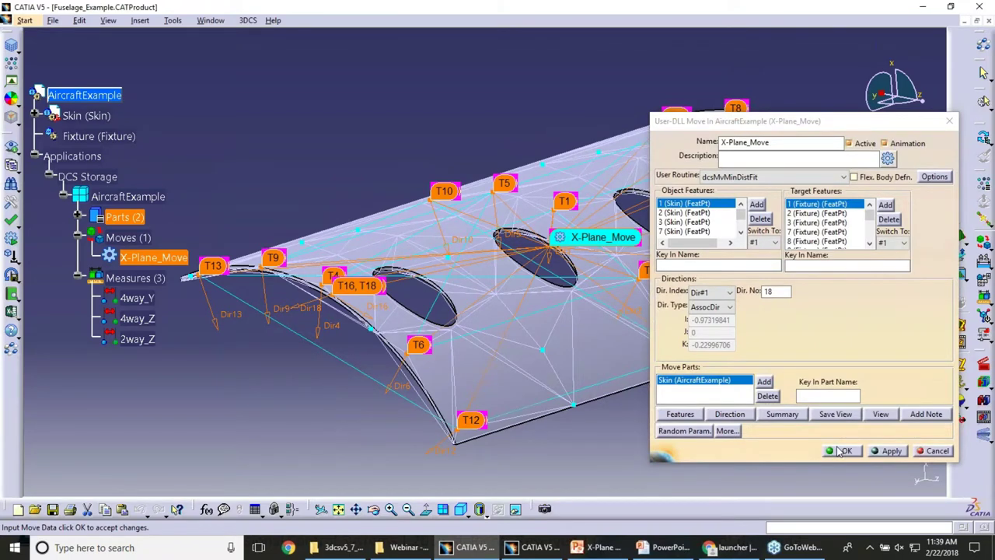
{"action": "left_click", "coordinate": [842, 450]}
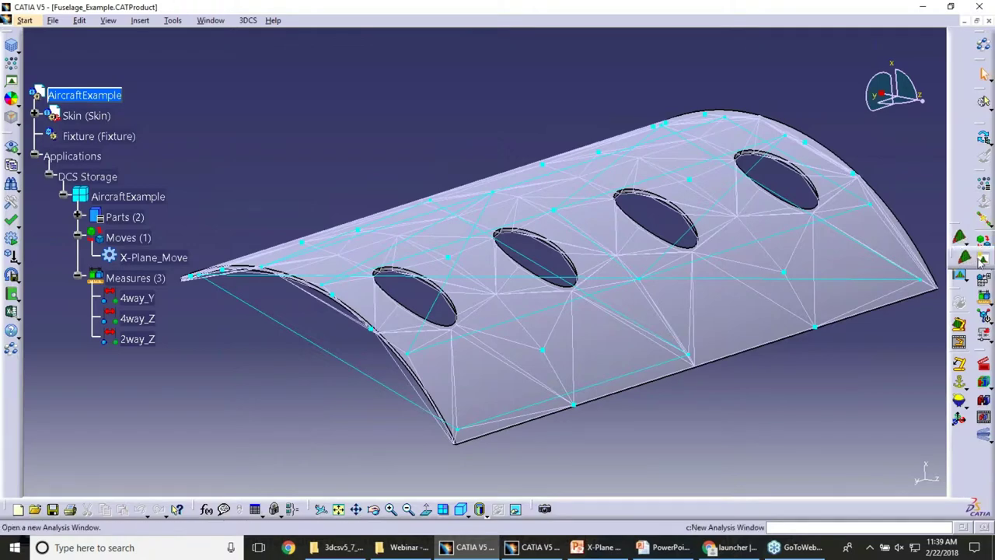
Reopen and minimize the previous analysis results, and rerun the Monte Carlo and HLM sensitivity analysis with 2000 runs
{"action": "left_click", "coordinate": [982, 260]}
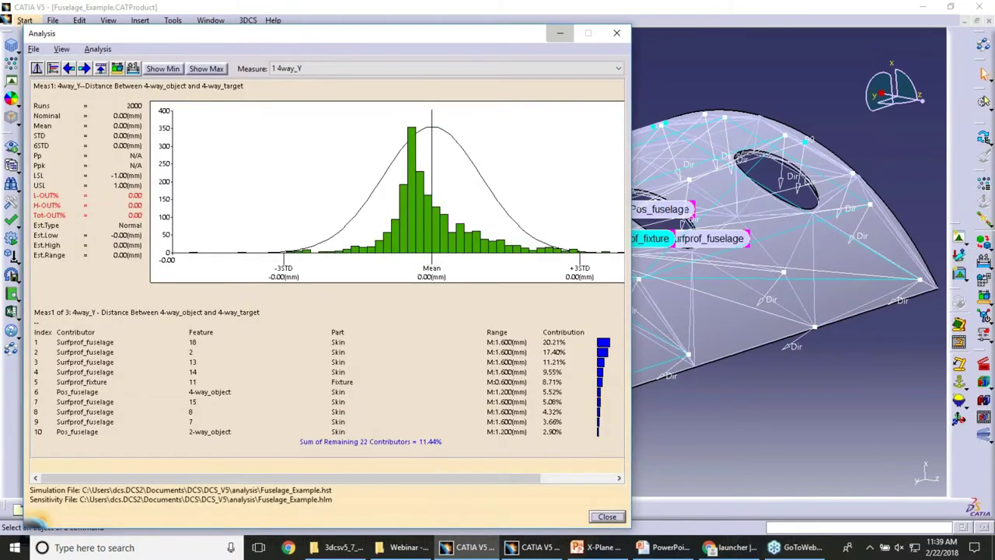
{"action": "left_click", "coordinate": [559, 34]}
{"action": "left_click", "coordinate": [966, 242]}
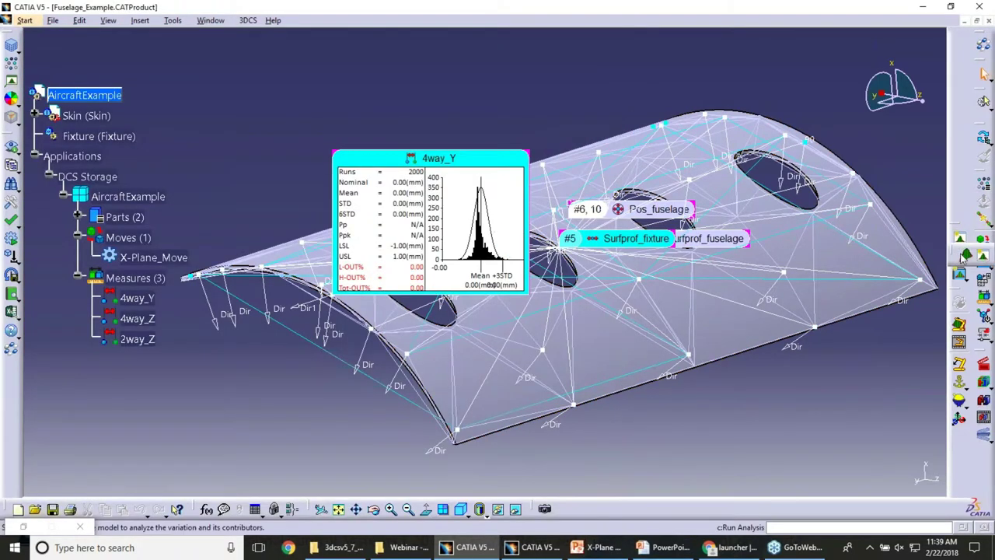
{"action": "left_click", "coordinate": [964, 254]}
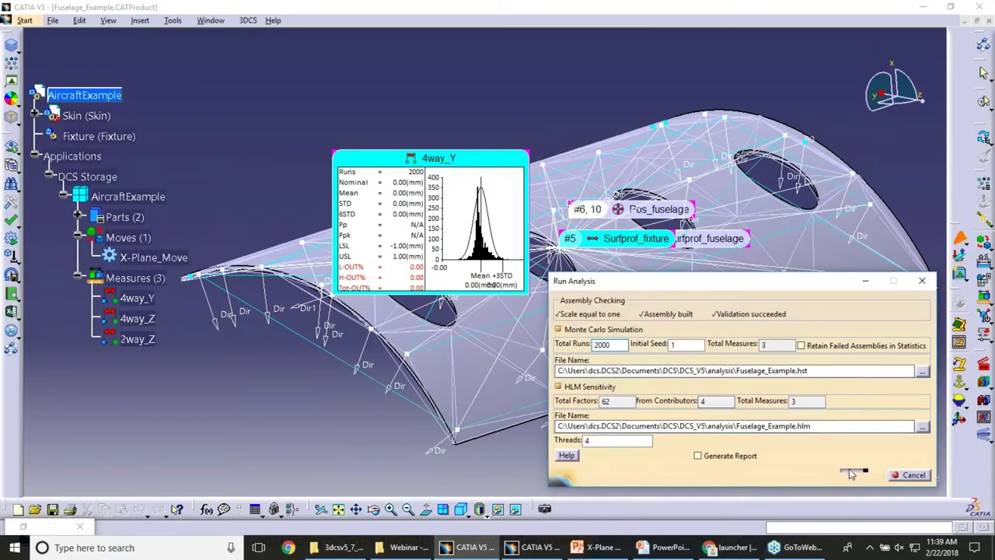
{"action": "left_click", "coordinate": [860, 475]}
{"action": "left_click", "coordinate": [537, 301]}
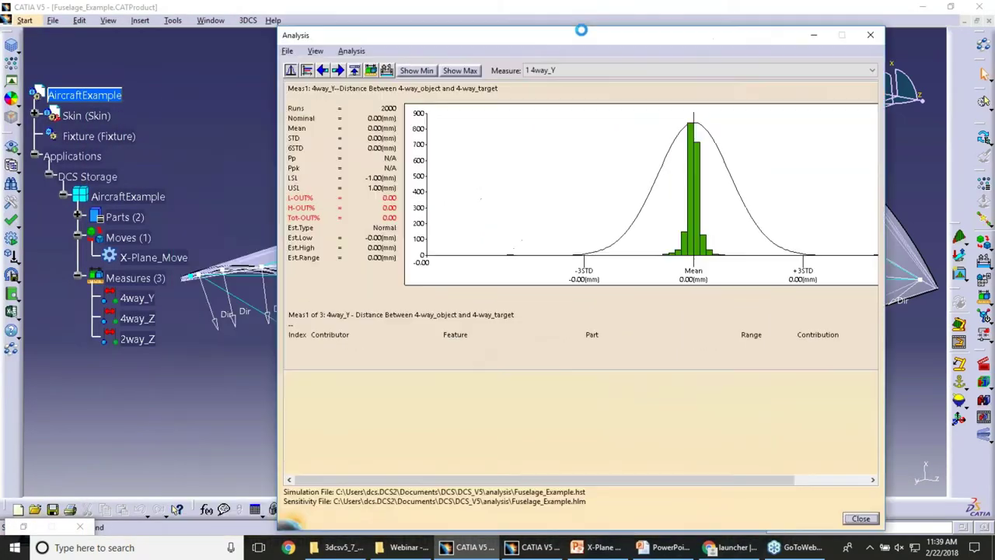
Restore the previous analysis results and place them beside the new ones to compare the 4way_Y measure
{"action": "left_click_drag", "start_coordinate": [581, 31], "coordinate": [689, 23]}
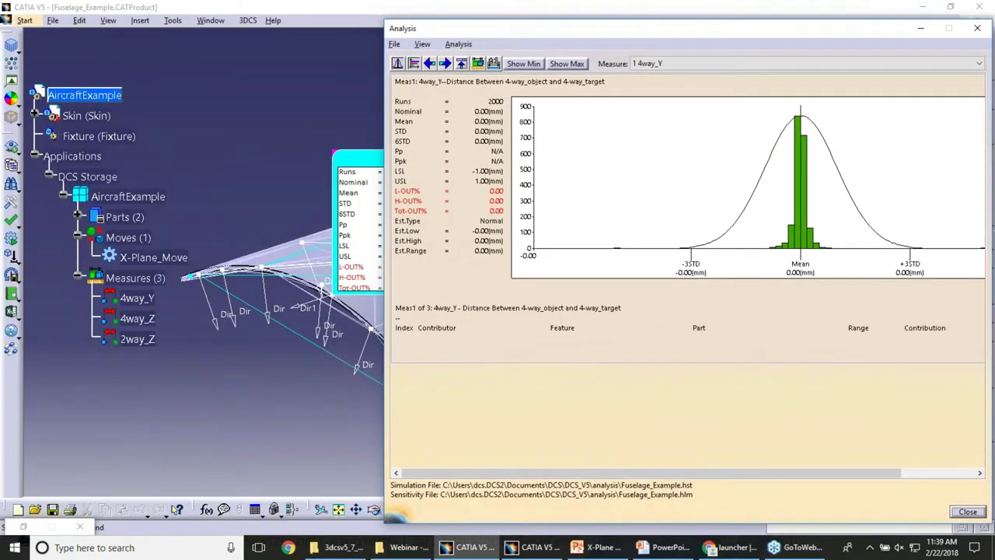
{"action": "left_click", "coordinate": [27, 527]}
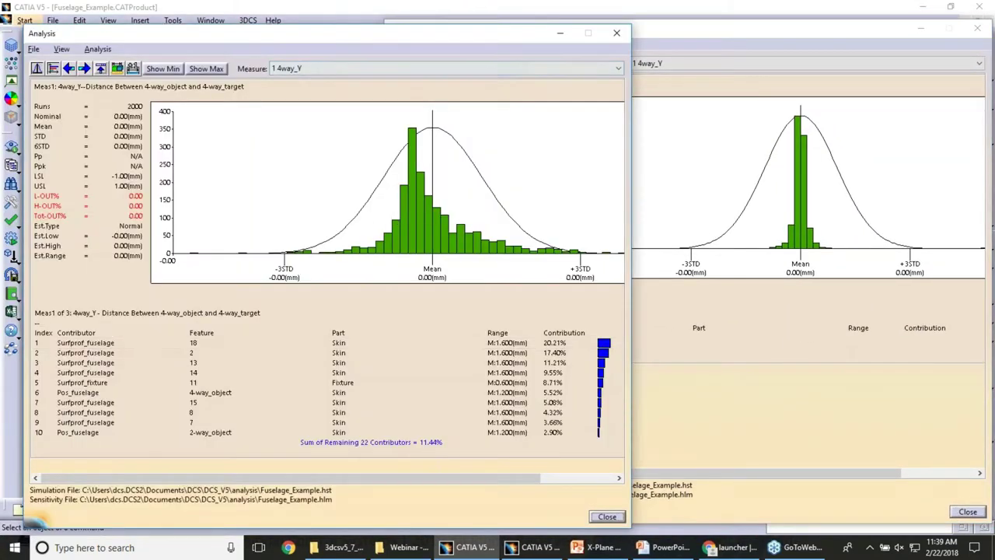
{"action": "left_click_drag", "start_coordinate": [501, 30], "coordinate": [469, 33]}
{"action": "left_click", "coordinate": [617, 31]}
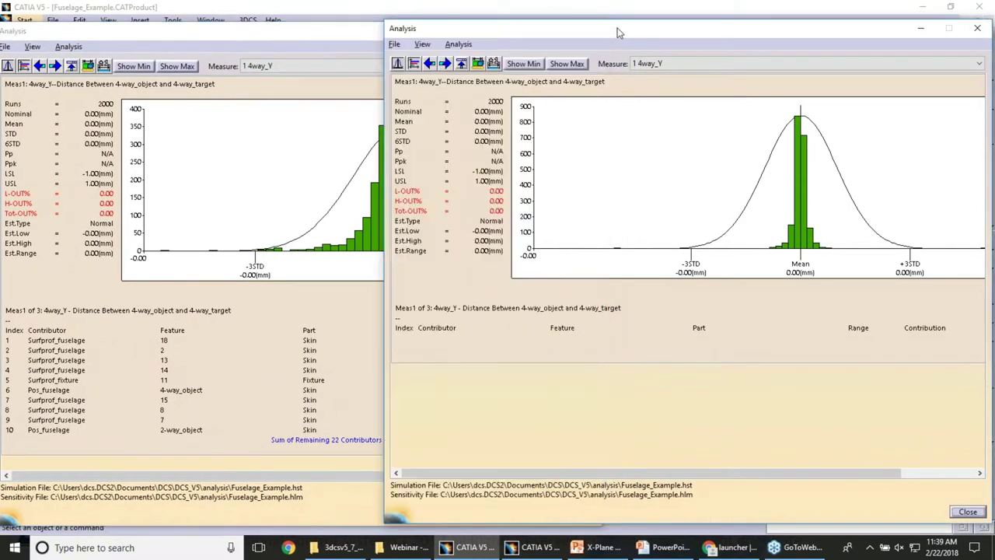
Compare the 4way_Z histogram and contributors between the new and previous analysis results
{"action": "left_click", "coordinate": [444, 65]}
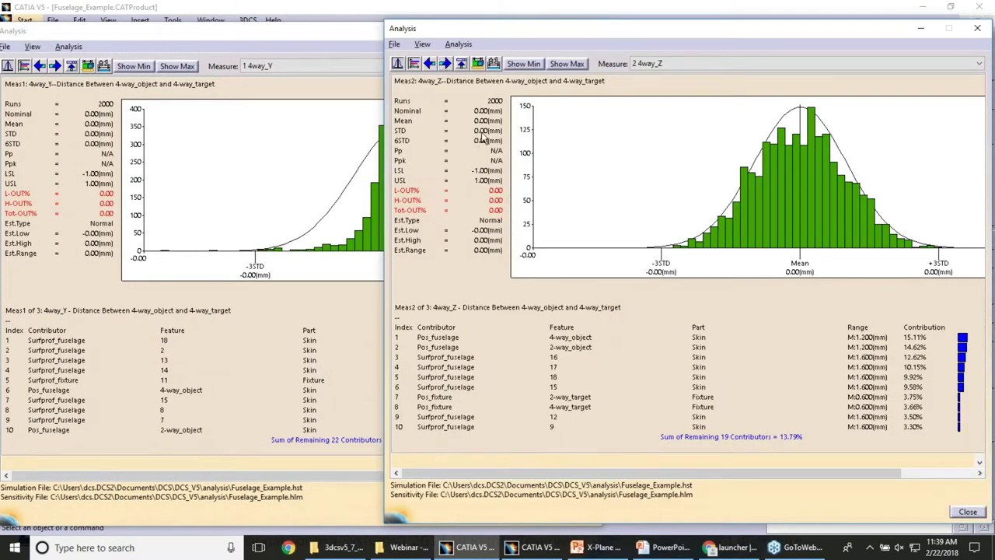
{"action": "left_click", "coordinate": [311, 34]}
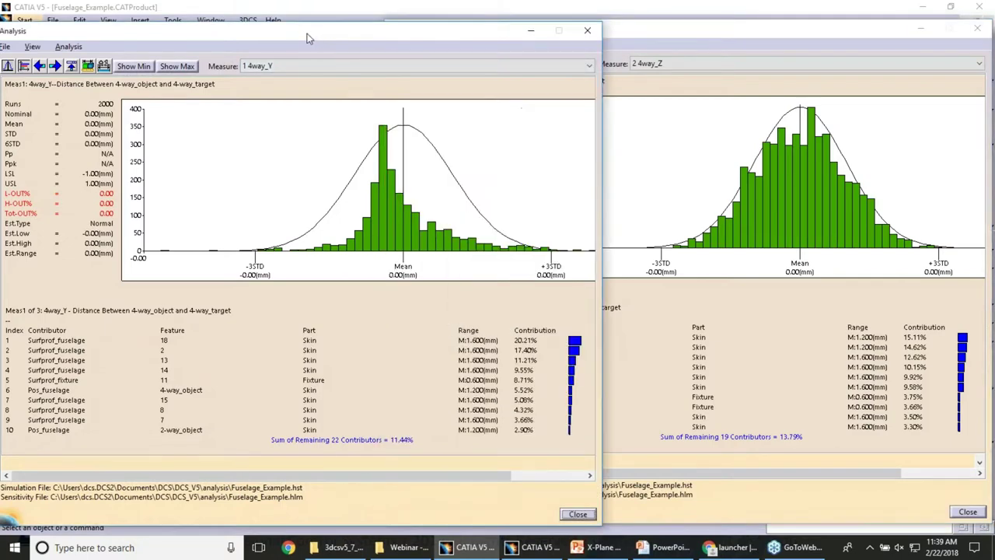
{"action": "left_click_drag", "start_coordinate": [310, 33], "coordinate": [329, 35]}
{"action": "left_click", "coordinate": [73, 66]}
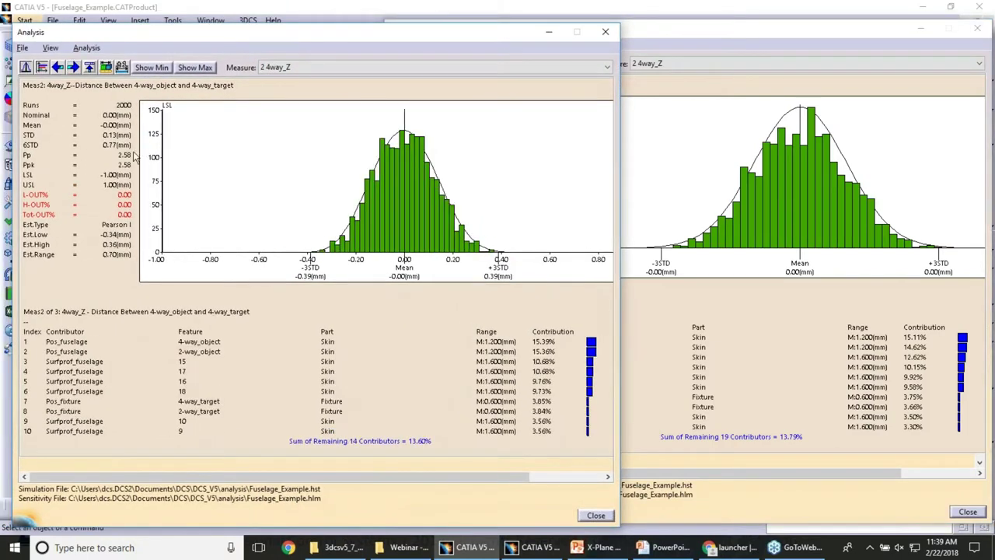
Compare the 2way_Z histogram and contributors between the new and previous analysis results
{"action": "left_click", "coordinate": [687, 288]}
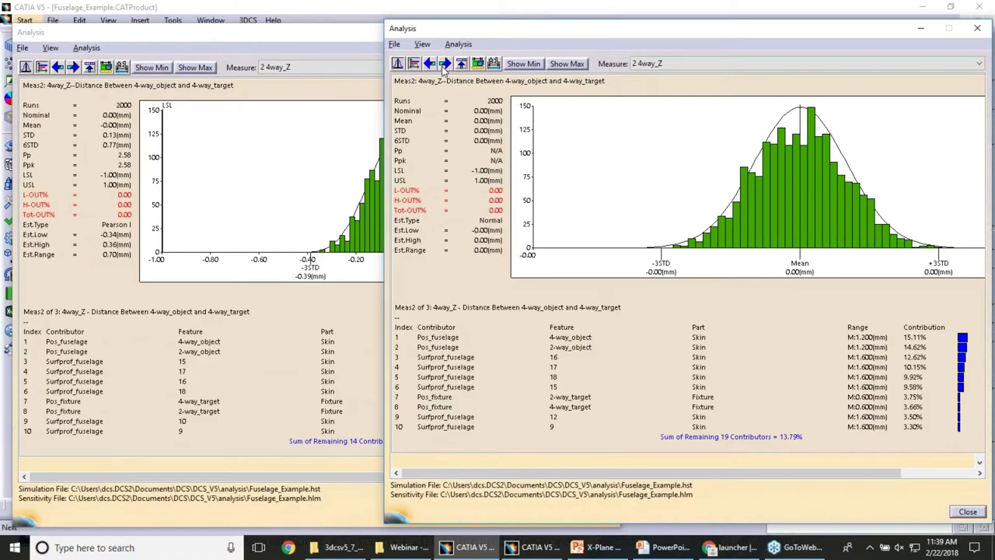
{"action": "left_click", "coordinate": [444, 63]}
{"action": "left_click", "coordinate": [336, 41]}
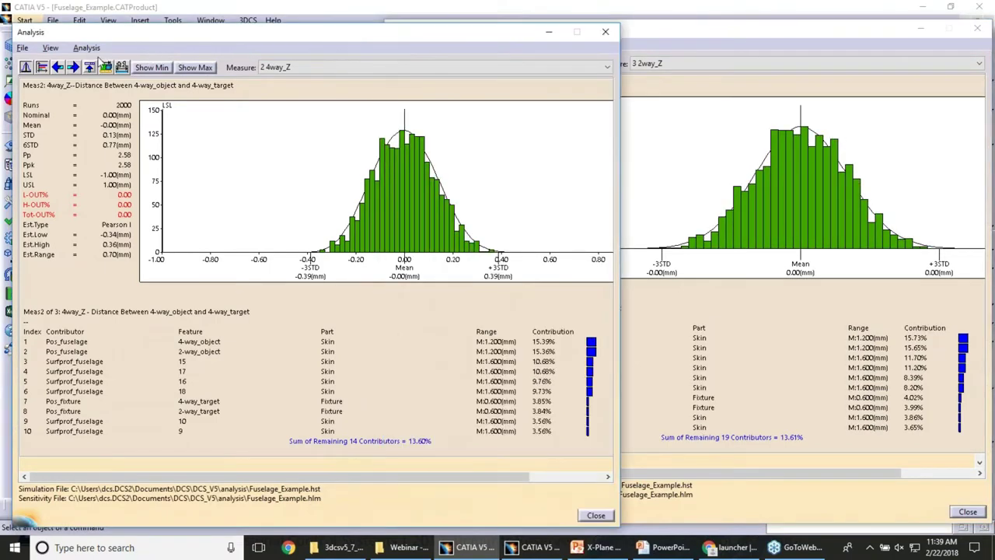
{"action": "left_click", "coordinate": [72, 67]}
{"action": "left_click", "coordinate": [678, 288]}
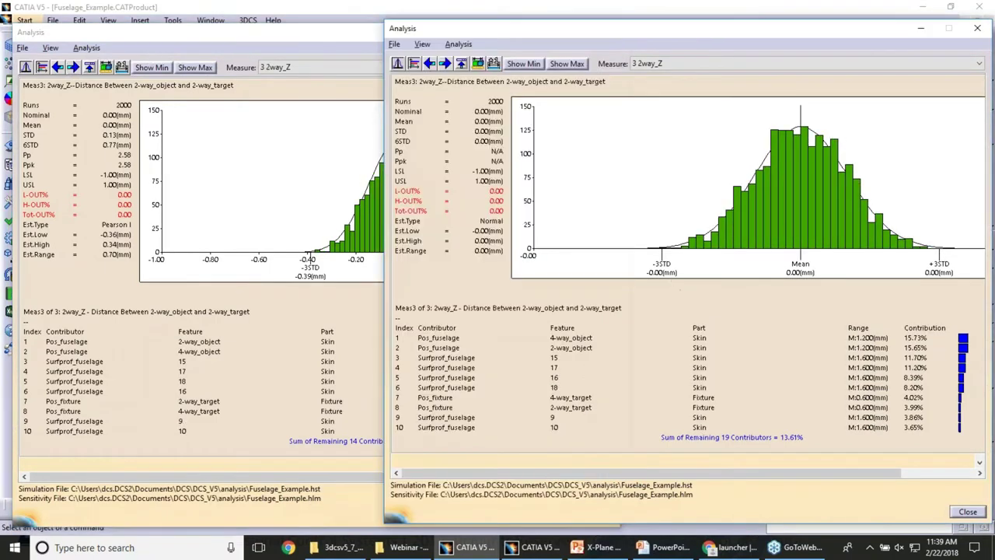